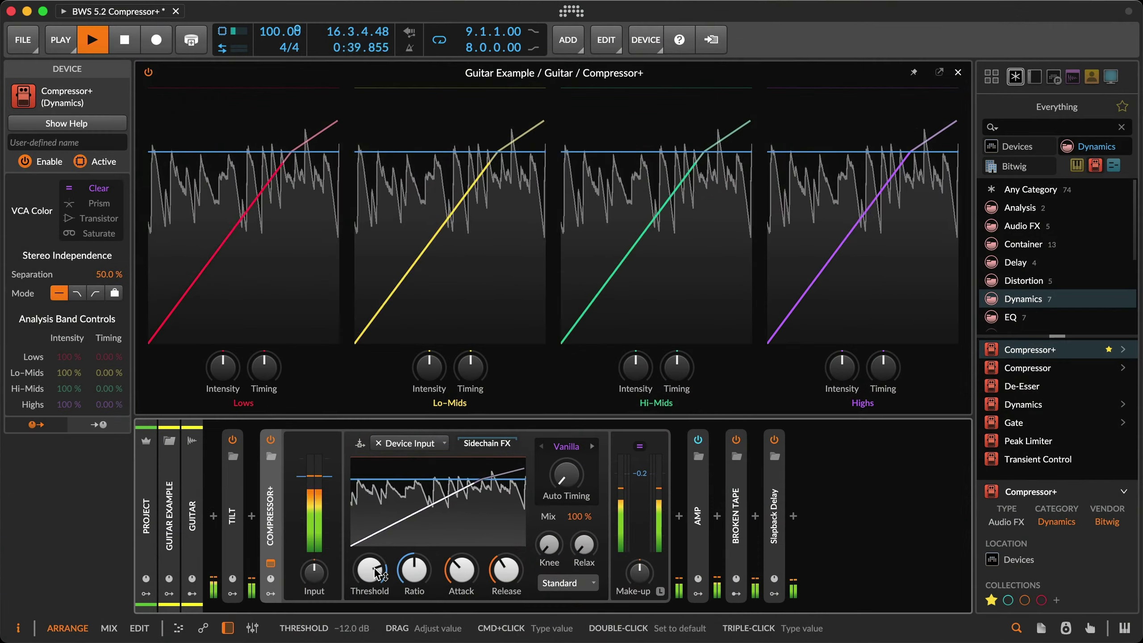
Lower the threshold of the guitar track's Compressor+ and raise its ratio to 1:5.88.
drag(369, 569, 414, 547)
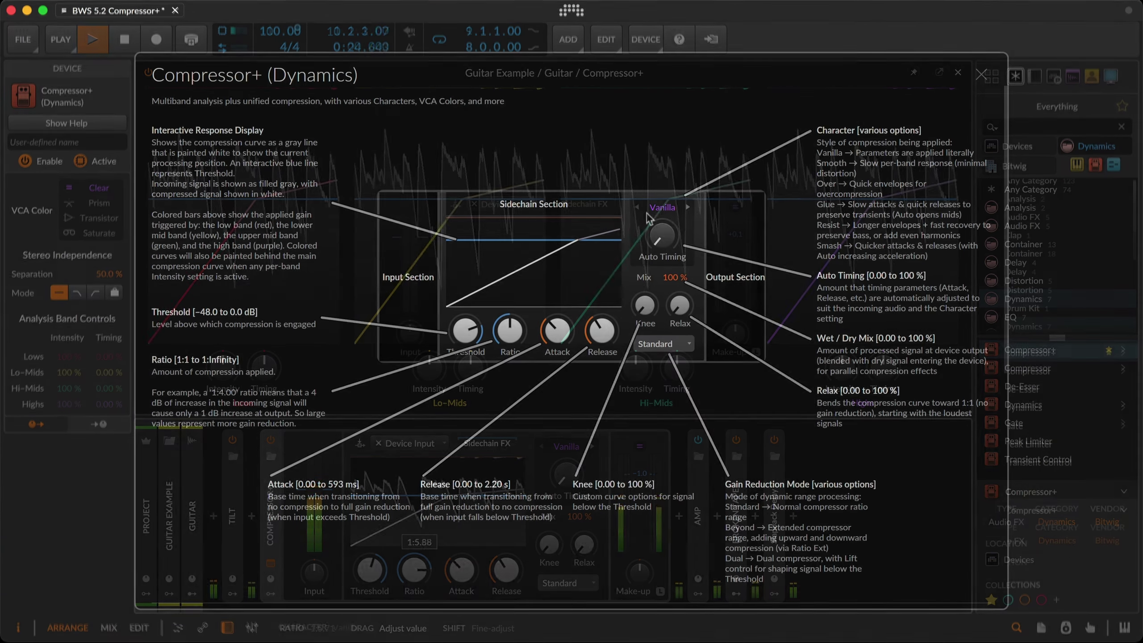
Examine the Compressor+ help view, including the list of Character options and the VCA Color modes.
click(663, 208)
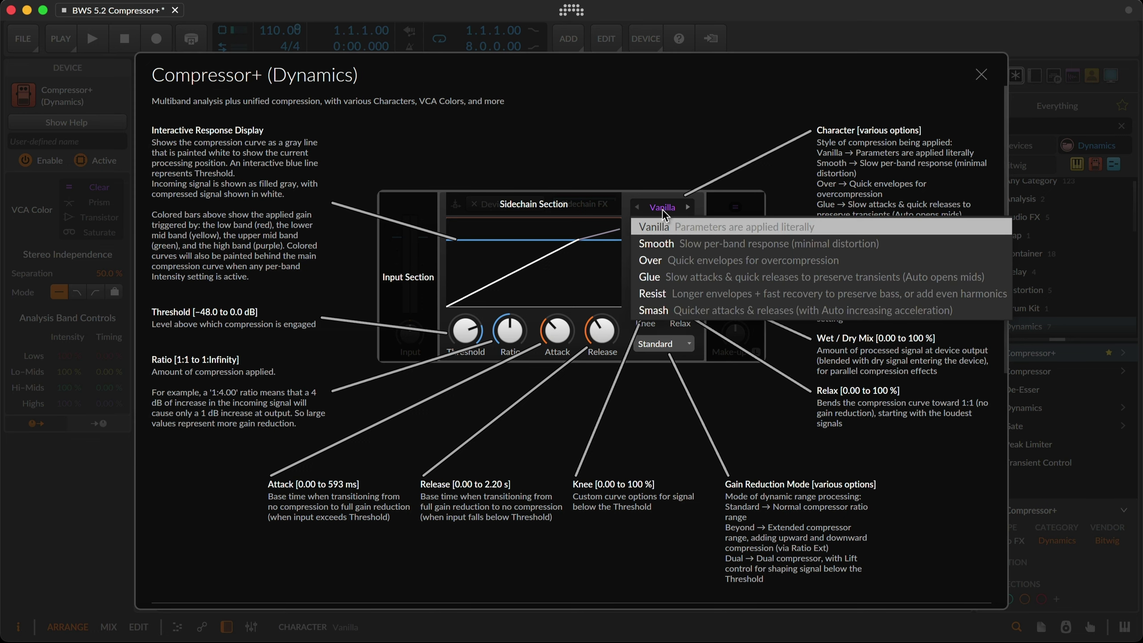
click(663, 212)
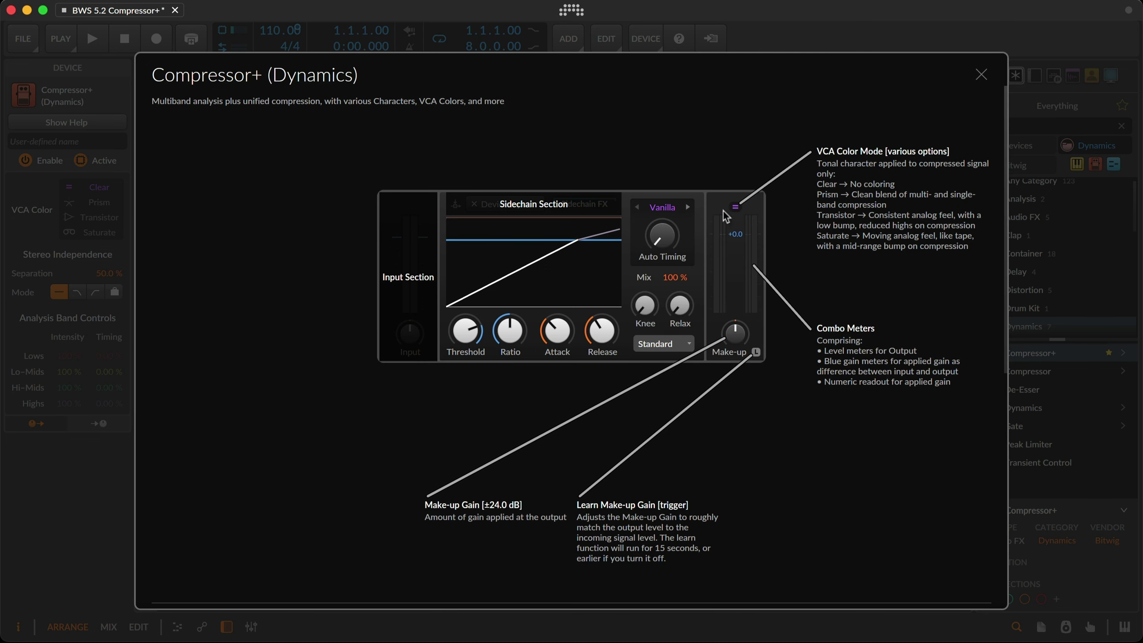
click(736, 210)
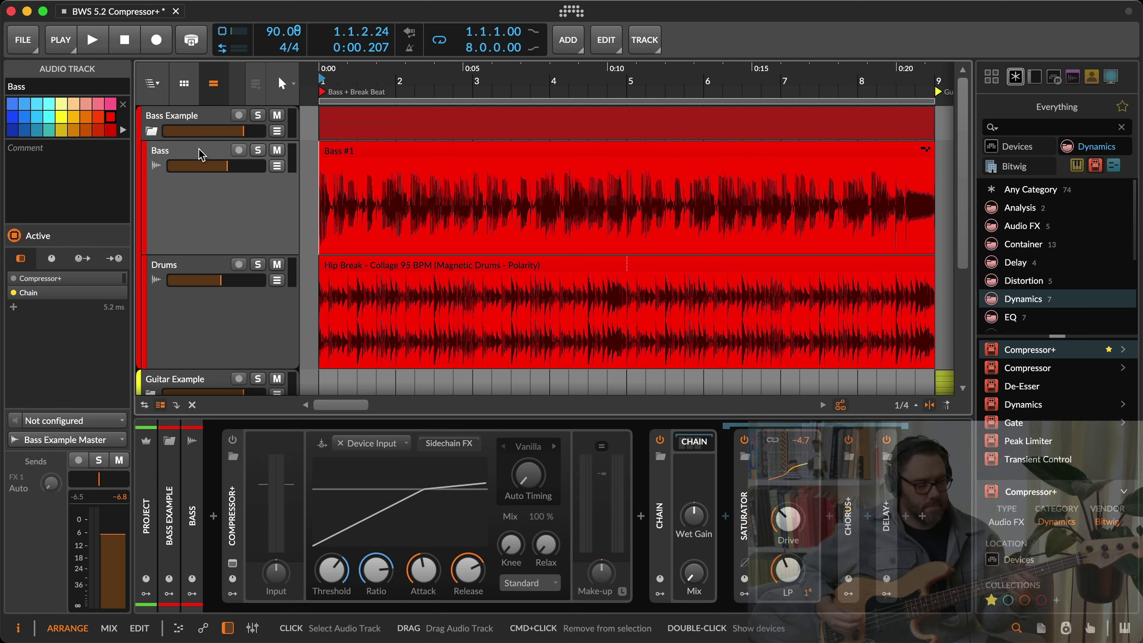
Start playback and solo the Bass track in the Bass Example group.
key(space)
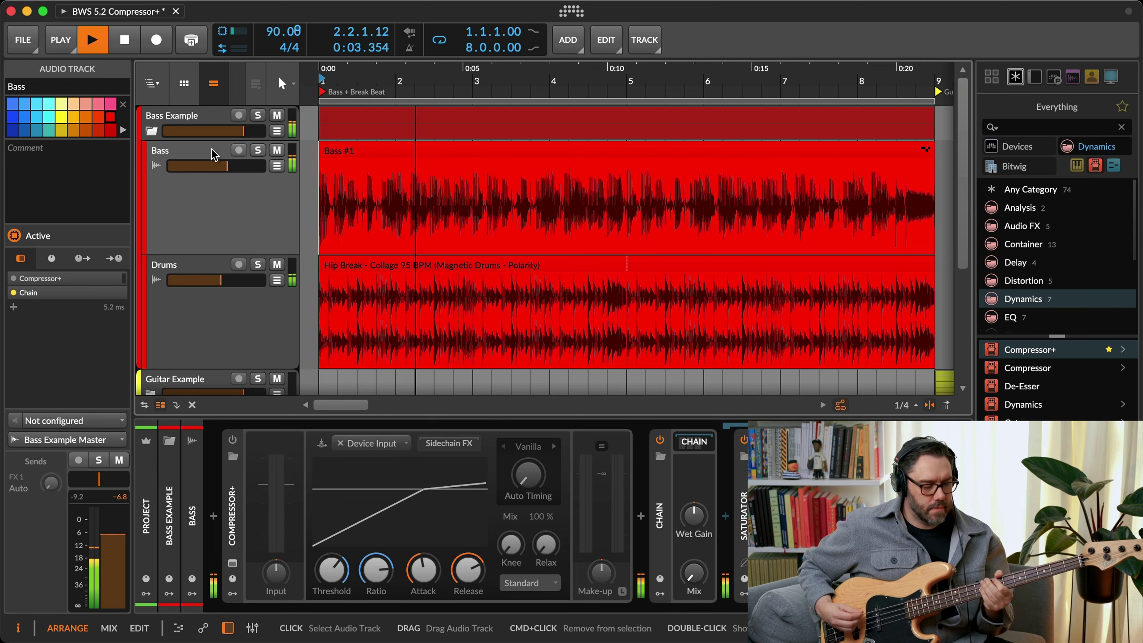
click(260, 155)
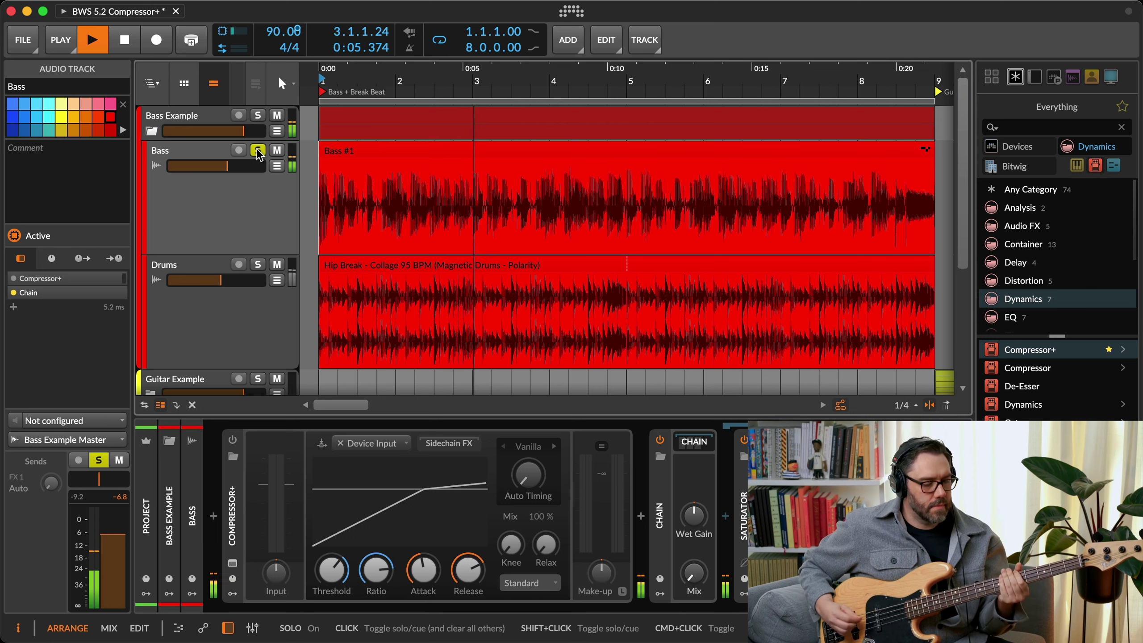
Show the expanded view of the Bass track's Compressor+ and enable the device.
click(234, 557)
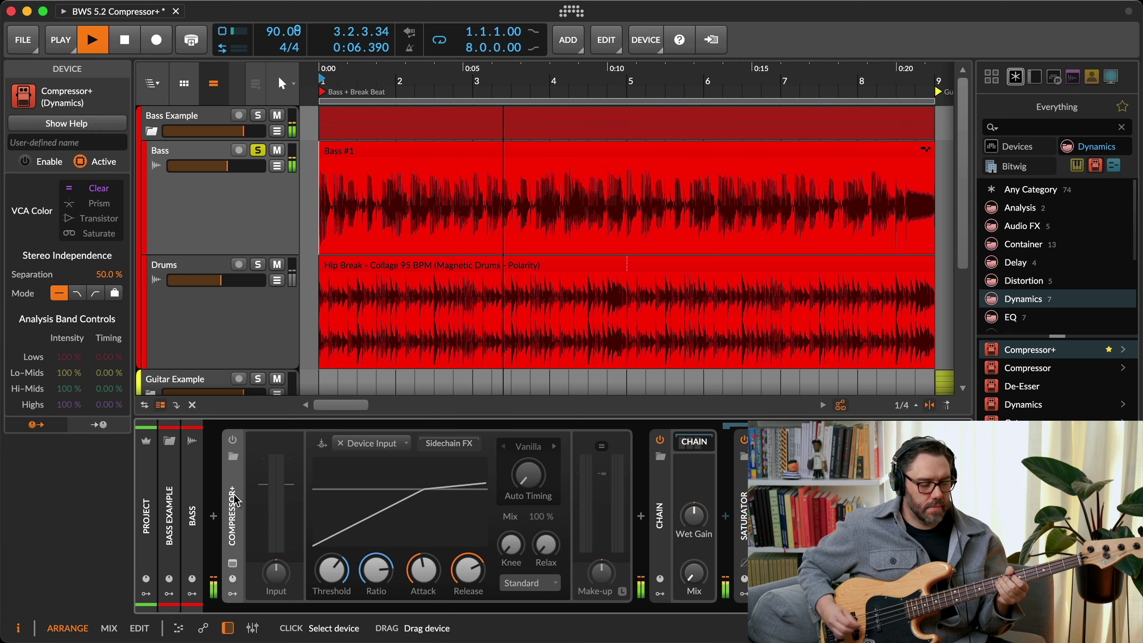
click(233, 562)
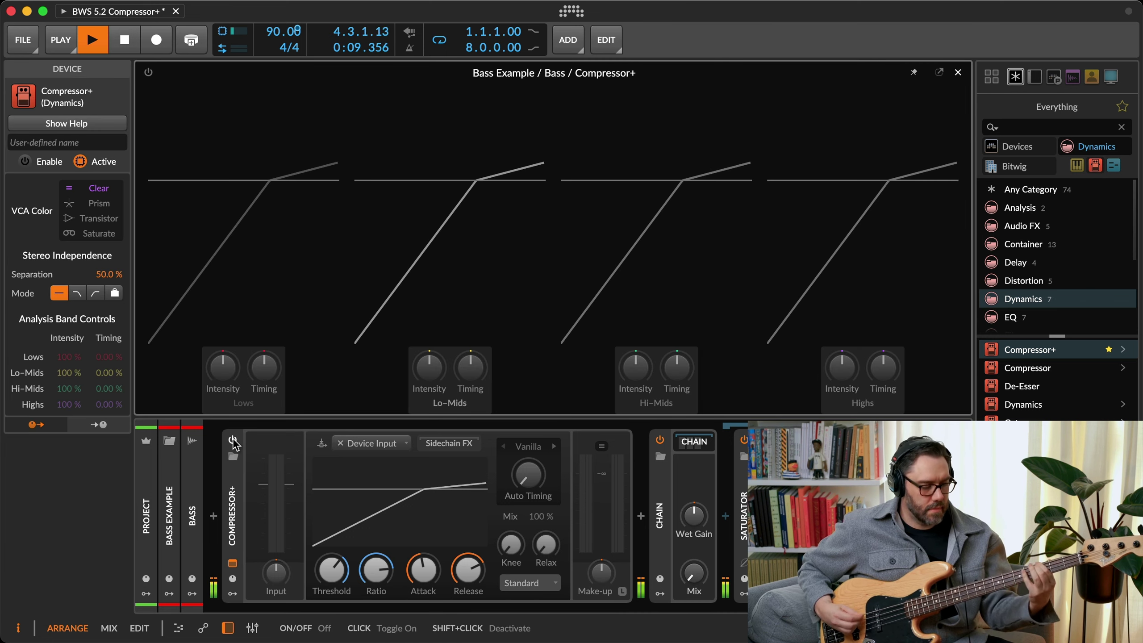
click(233, 440)
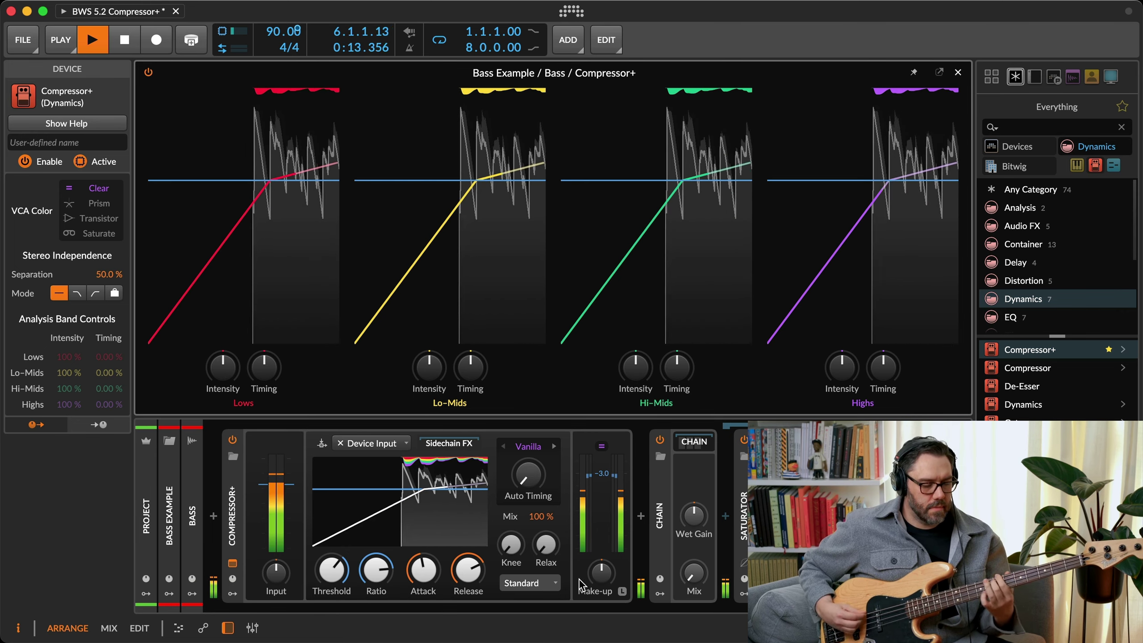
Set the bass Compressor+ make-up gain to +8.9 dB and the Chain device's mix to 100%.
drag(602, 573, 602, 535)
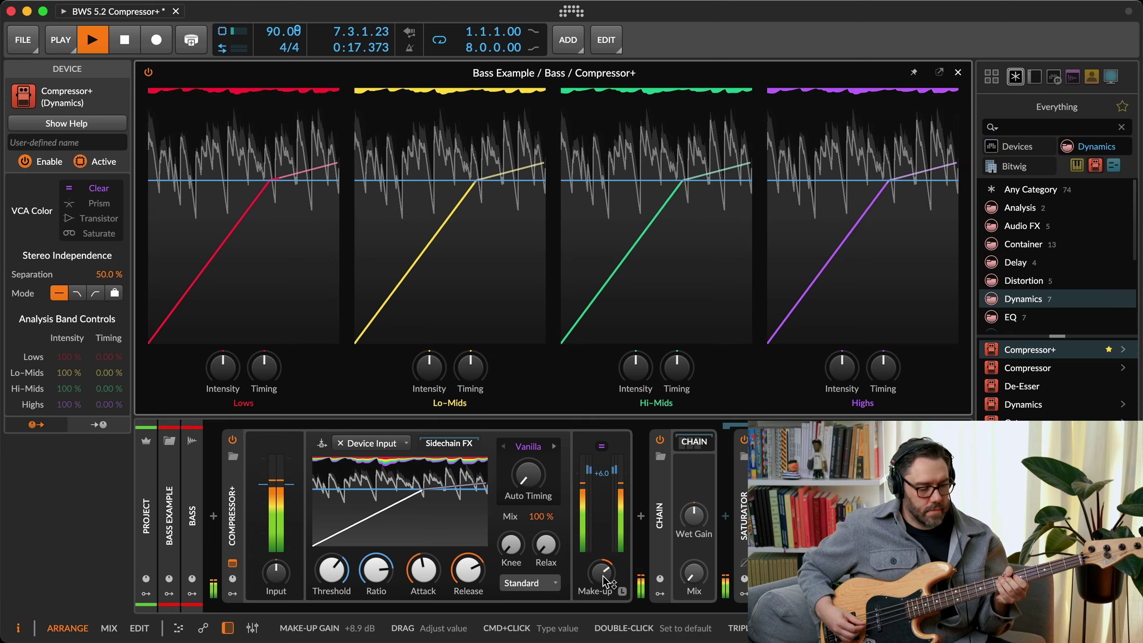
drag(696, 576, 697, 509)
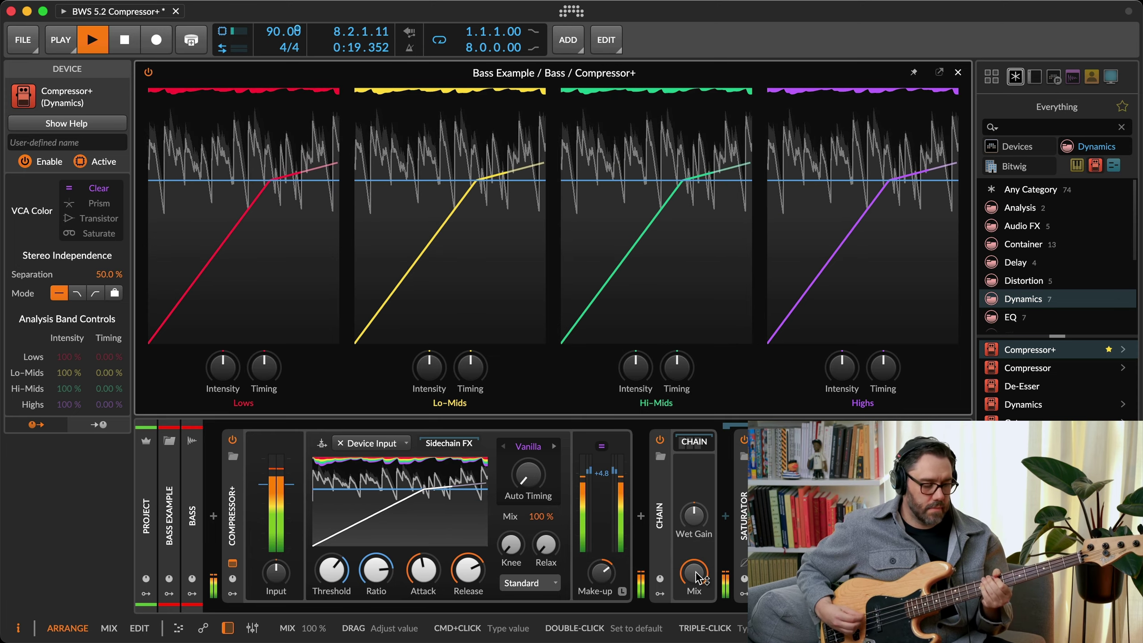
Unsolo the Bass track and enable the Compressor+ on the Bass Example group.
key(Escape)
click(258, 151)
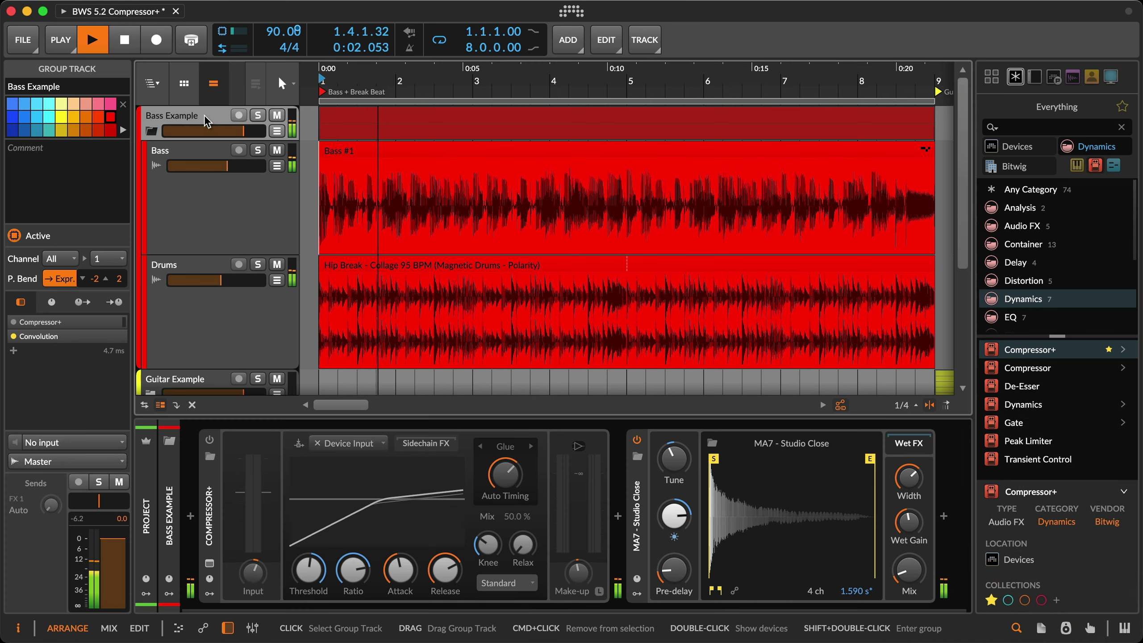
click(170, 516)
click(210, 518)
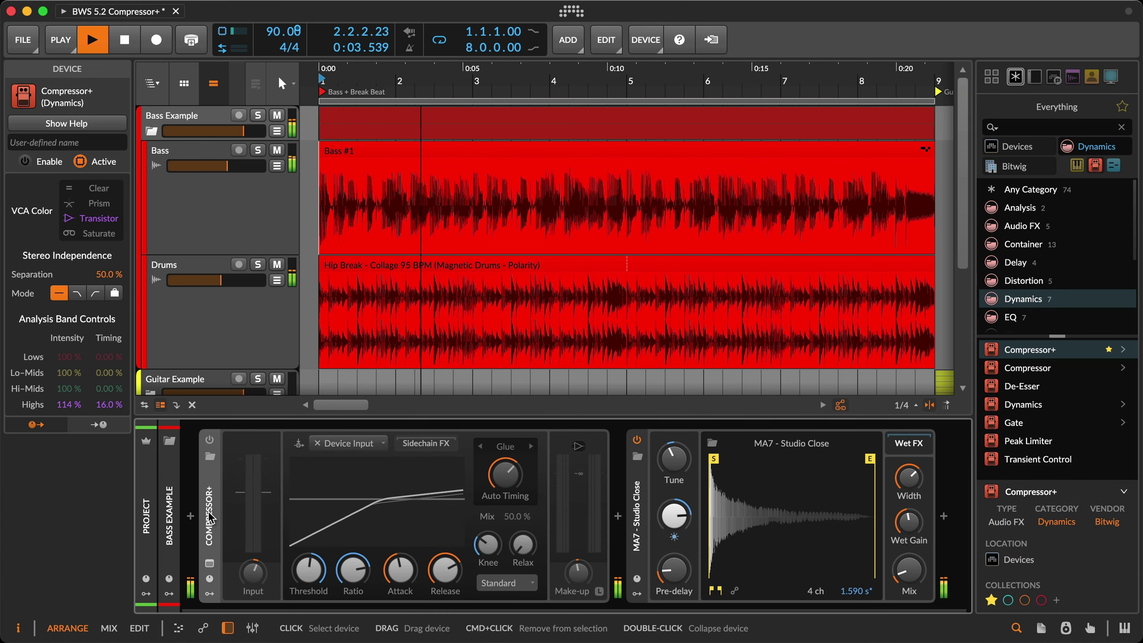
click(210, 441)
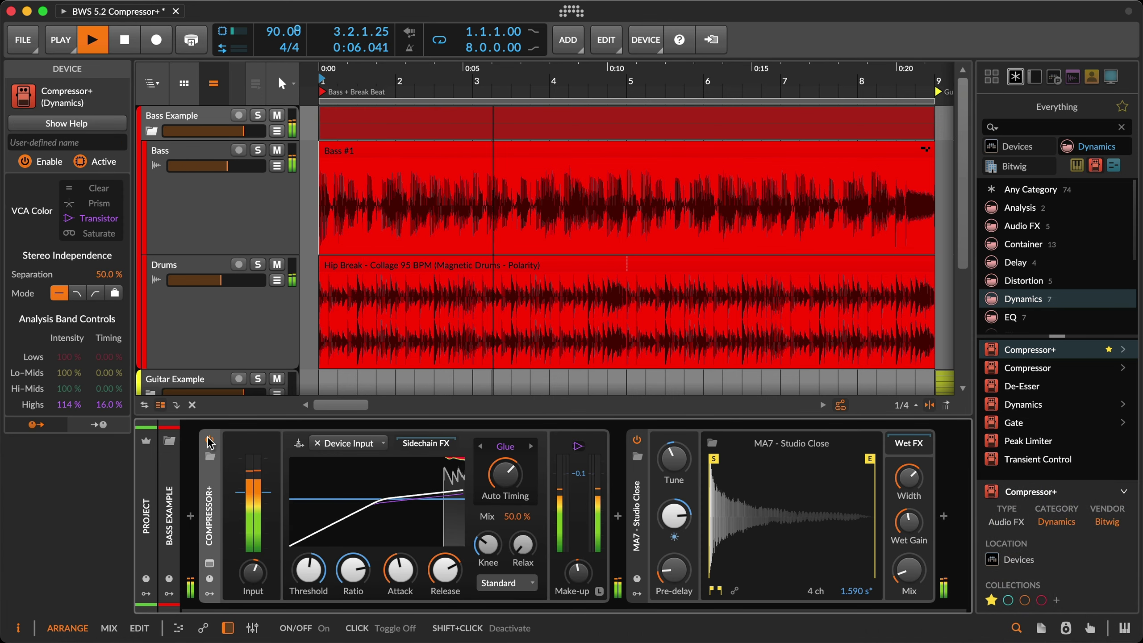
Examine the group compressor's four bands in the expanded view, and return to the Bass track's device chain.
click(210, 565)
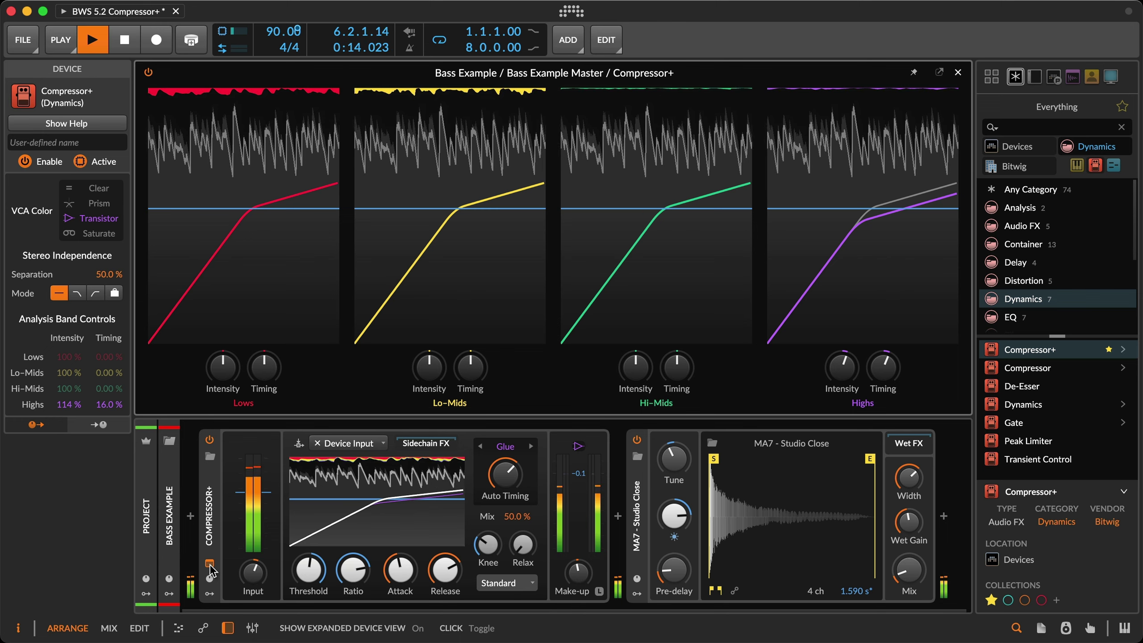
click(210, 566)
click(198, 198)
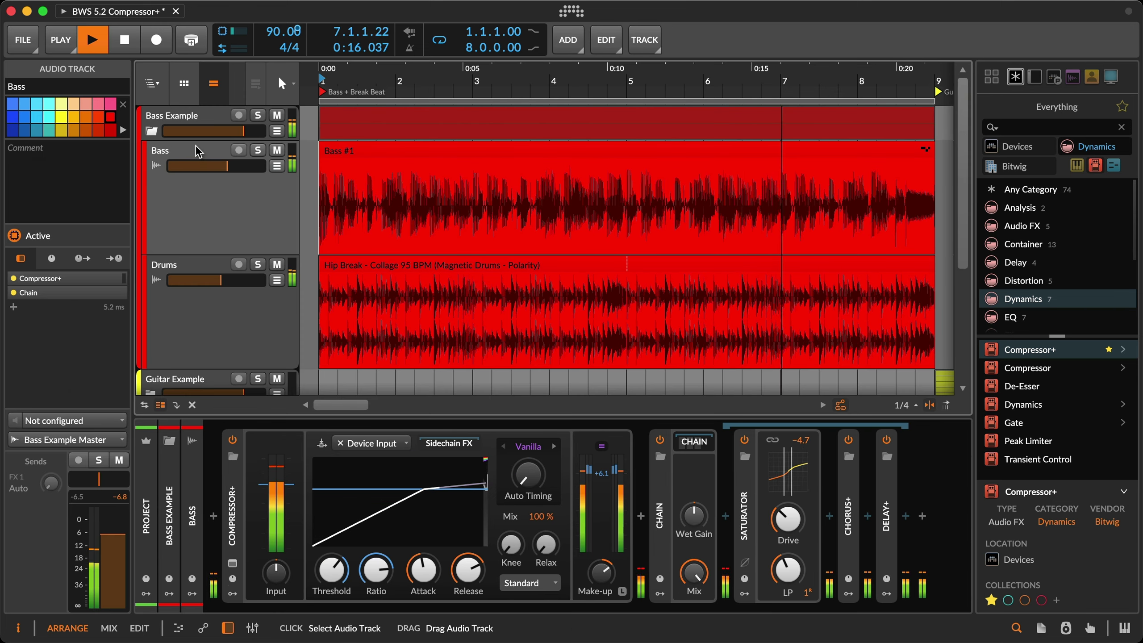
click(214, 468)
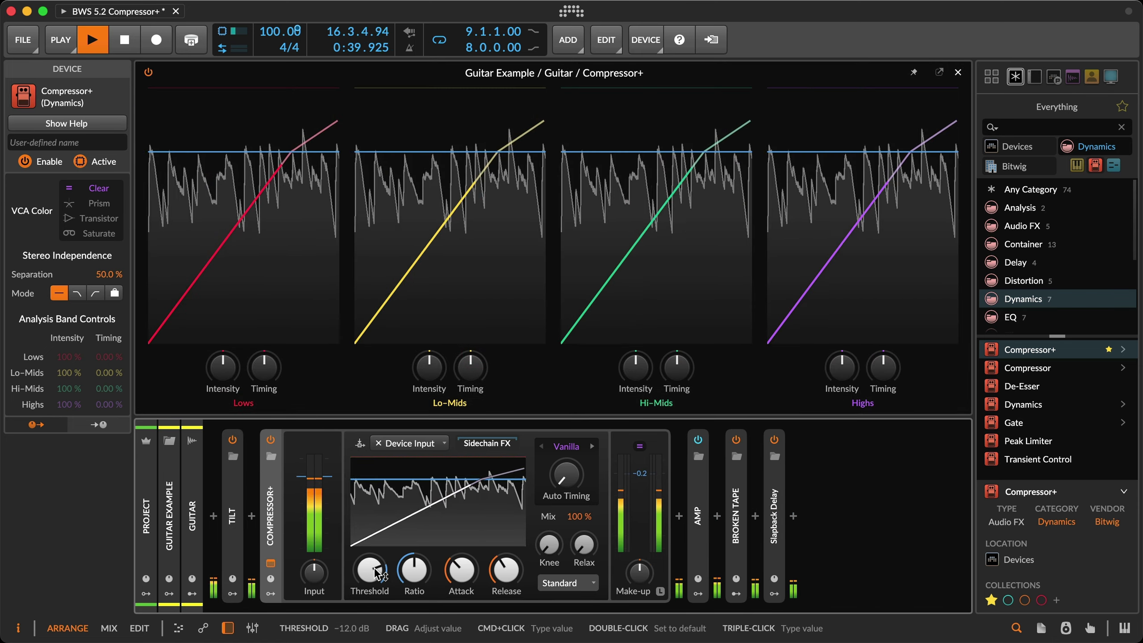
On the guitar Compressor+, lower the threshold, raise the ratio, lengthen the attack and set the release to about 705 ms.
drag(369, 570, 370, 601)
drag(414, 570, 507, 545)
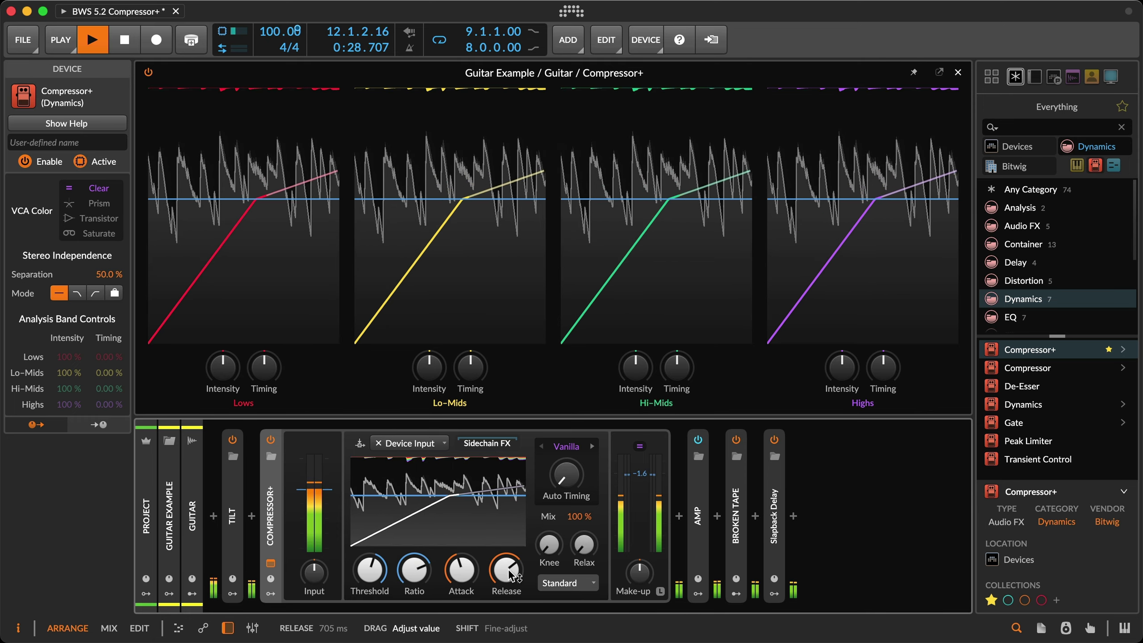
Set the guitar compressor's band intensities to 80% for Lows, 123% for Hi-Mids and 118% for Highs, and adjust the Lows timing.
drag(222, 367, 223, 380)
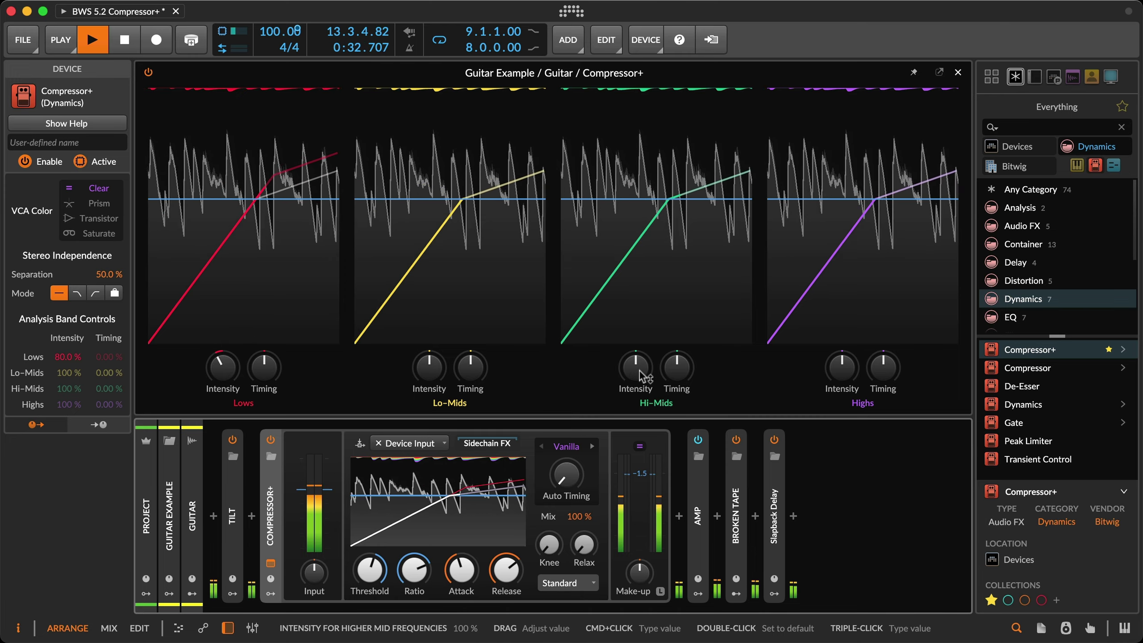
drag(635, 367, 635, 352)
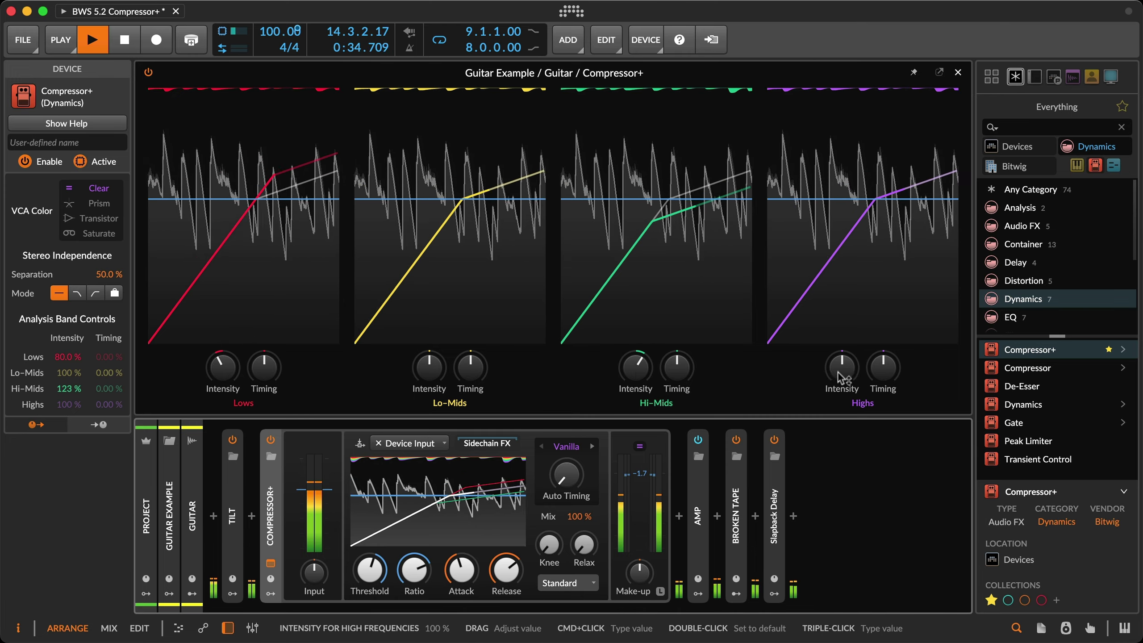
drag(843, 367, 842, 358)
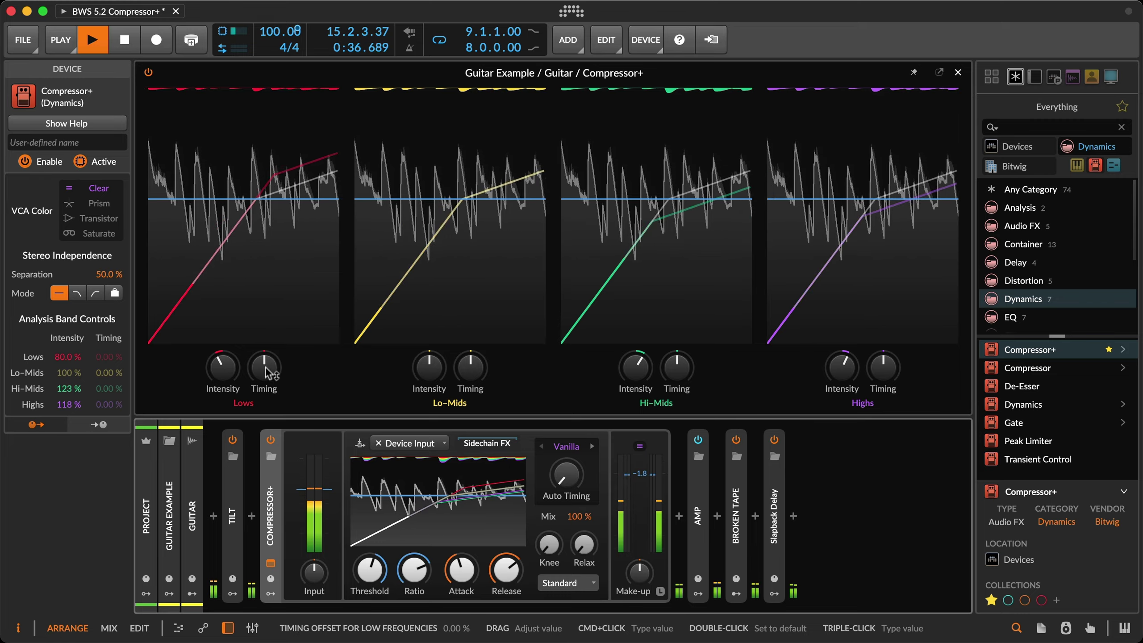
drag(264, 367, 264, 374)
drag(69, 373, 68, 371)
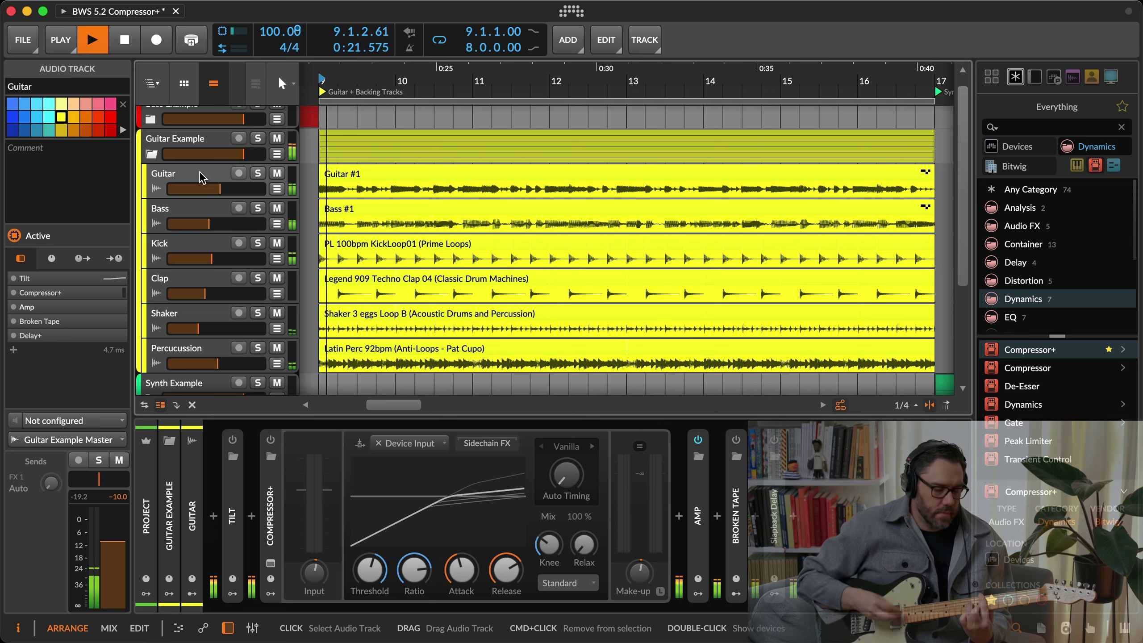
Play the Guitar Example section and solo the Guitar track.
key(space)
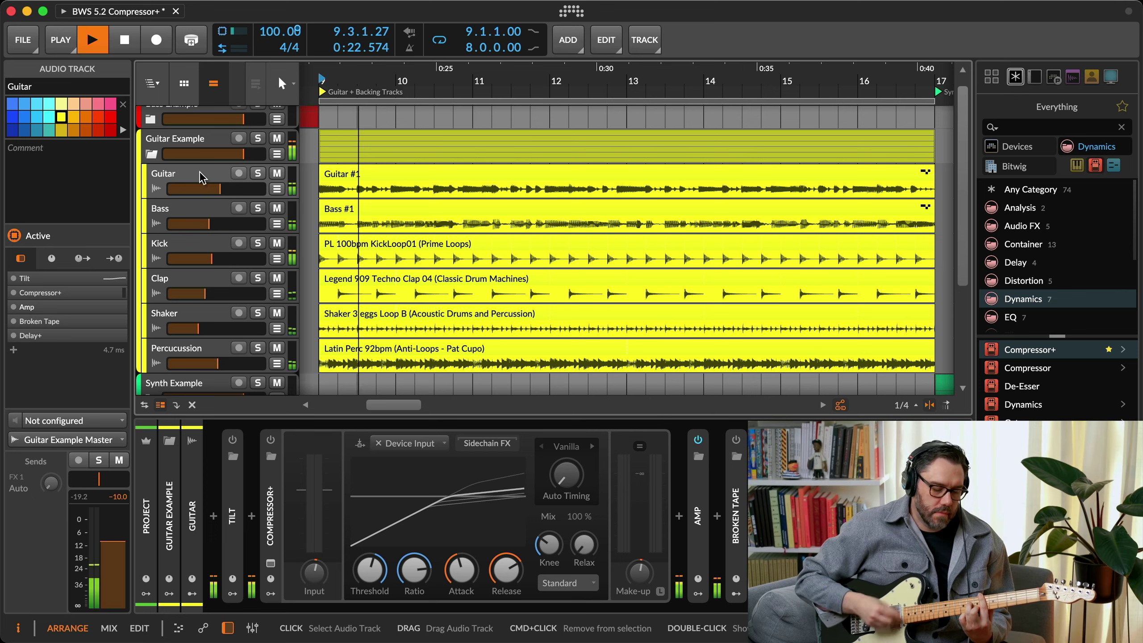
click(258, 174)
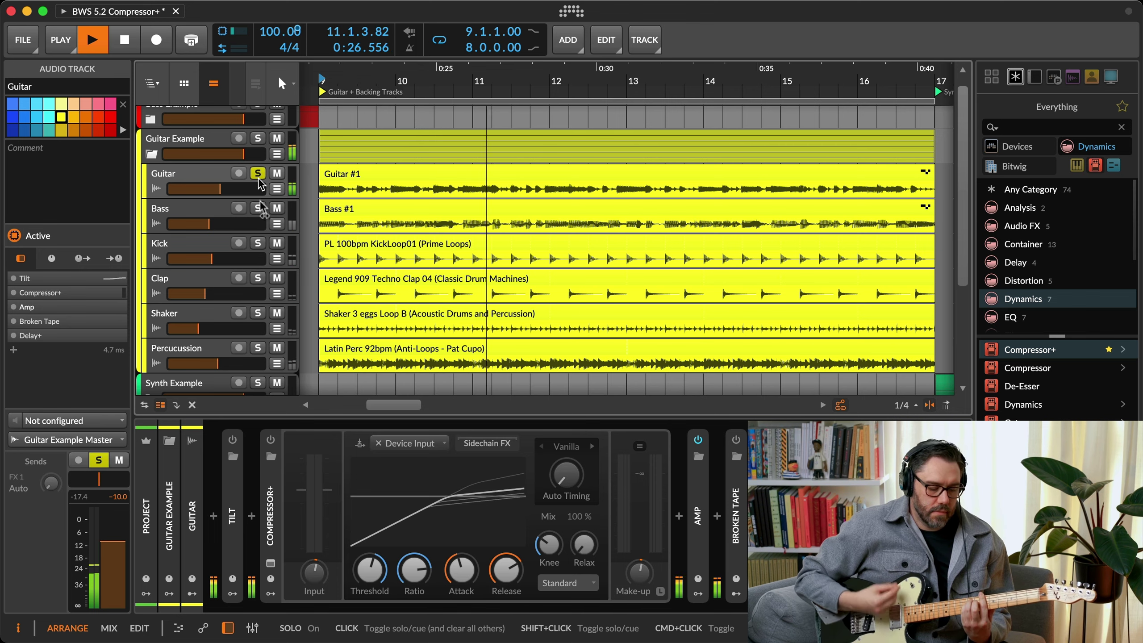
Enable Tilt, Compressor+ and Broken Tape on the Guitar track, with the Compressor+ expanded view shown.
click(232, 440)
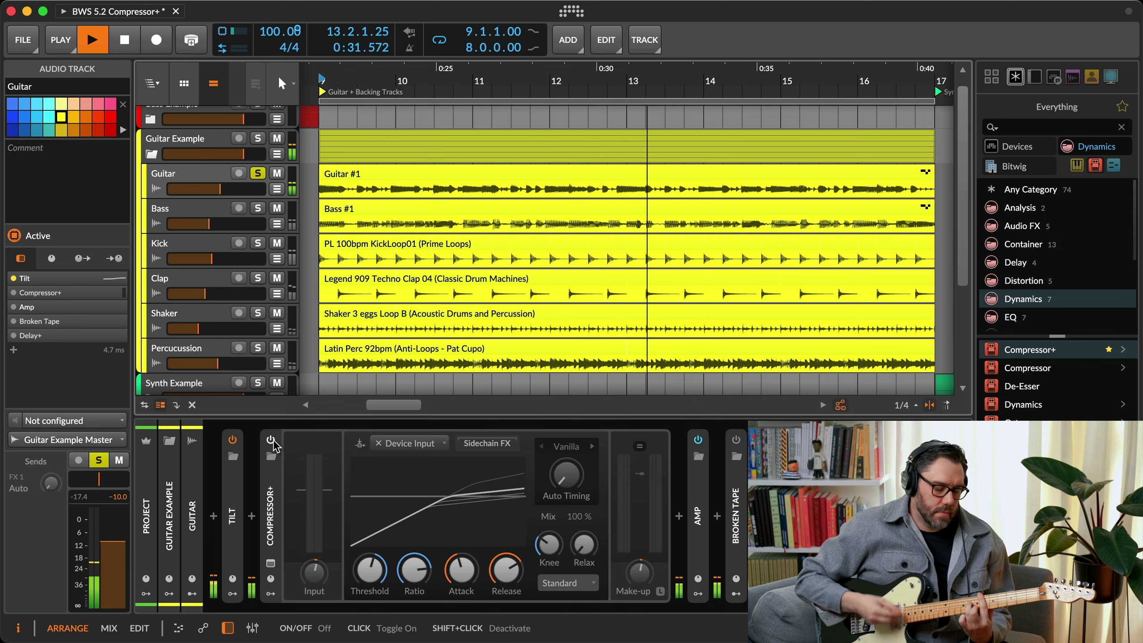
click(271, 440)
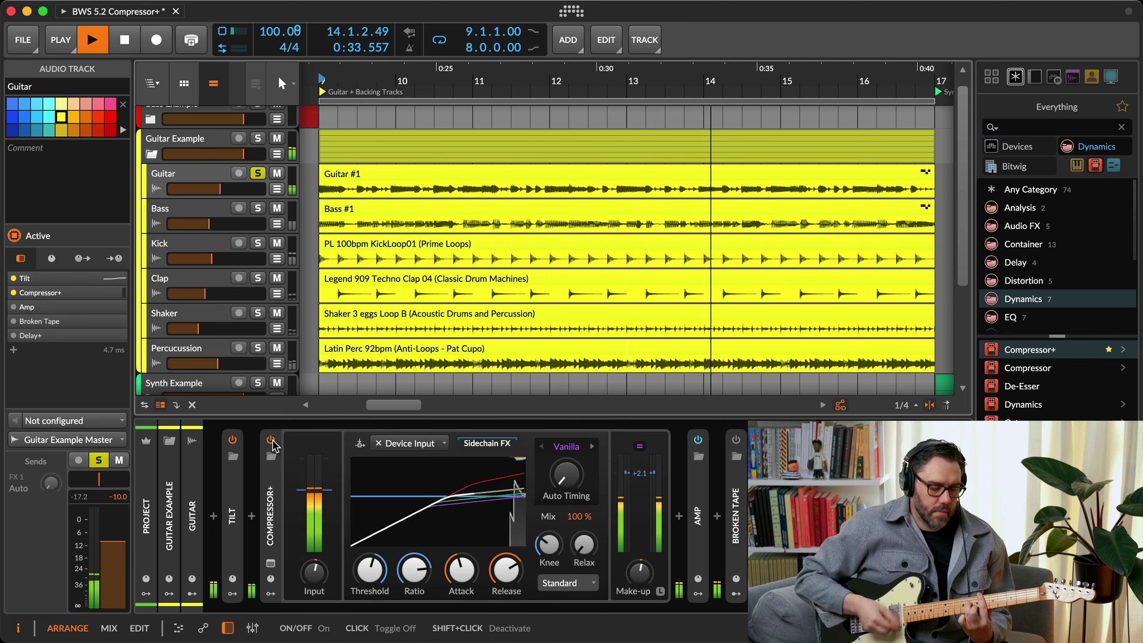
click(271, 564)
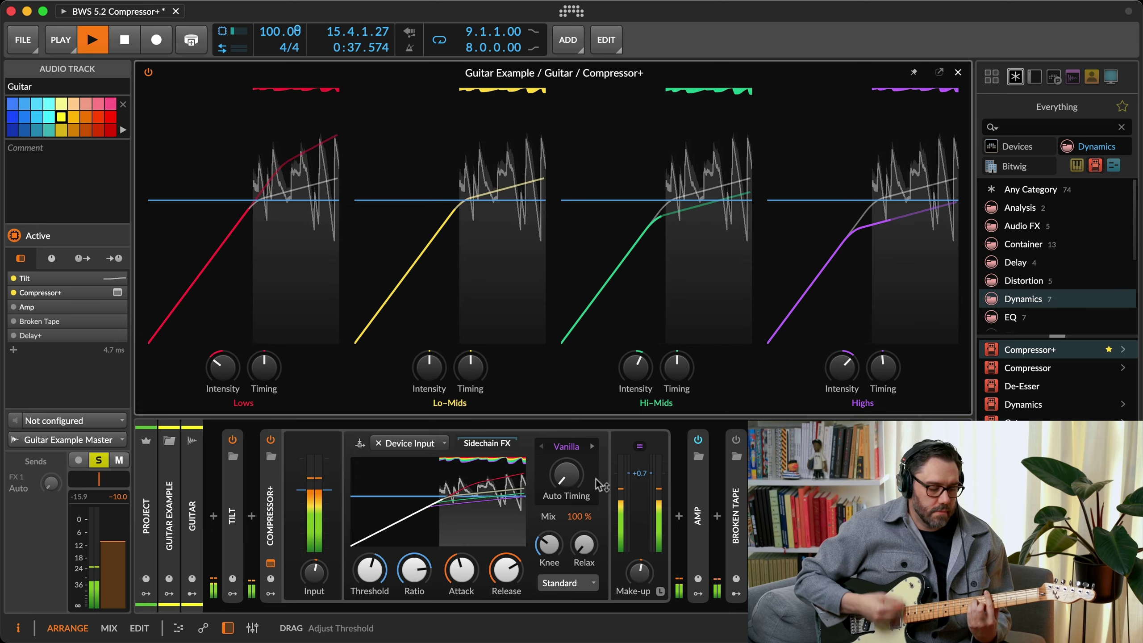
click(732, 442)
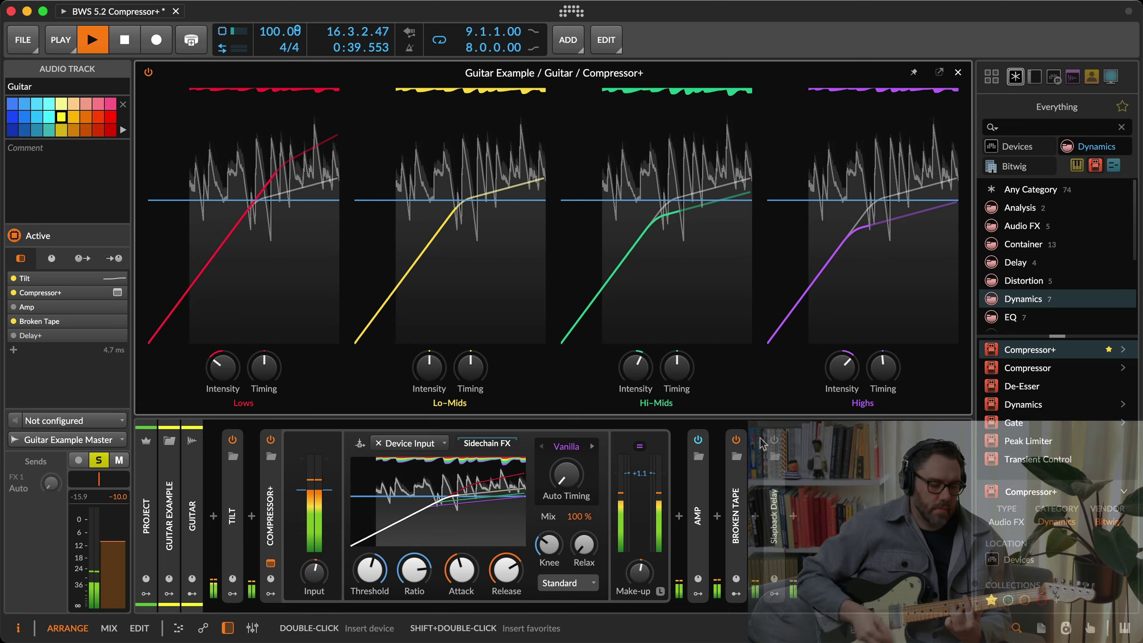
Unsolo the Guitar track and enable the Compressor+ on the Guitar Example group, showing its expanded view.
click(958, 72)
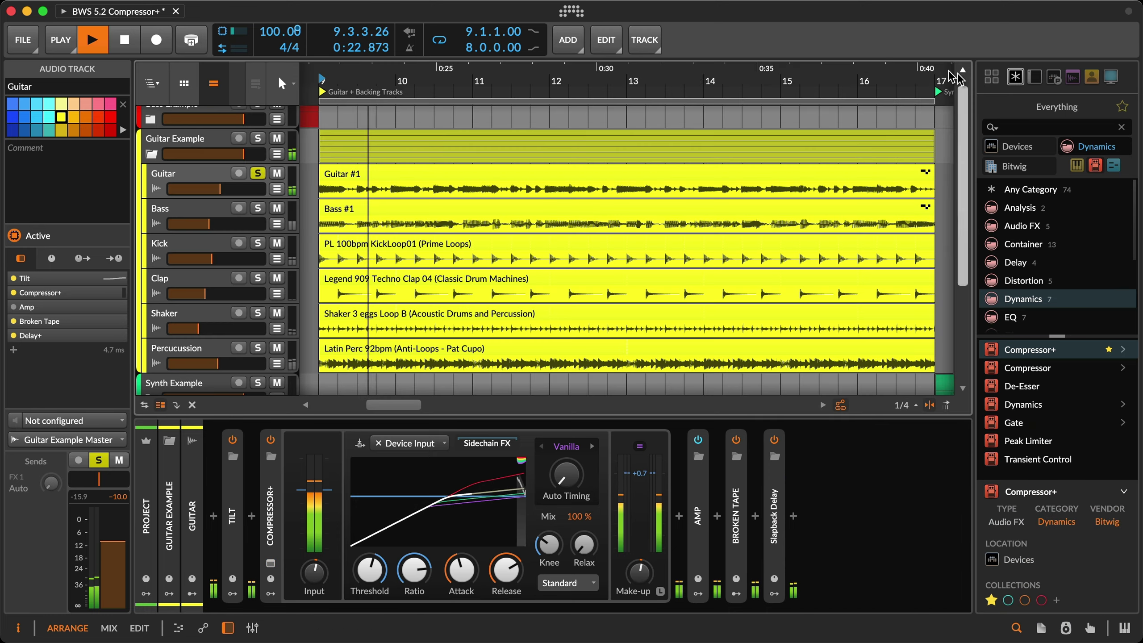
click(258, 175)
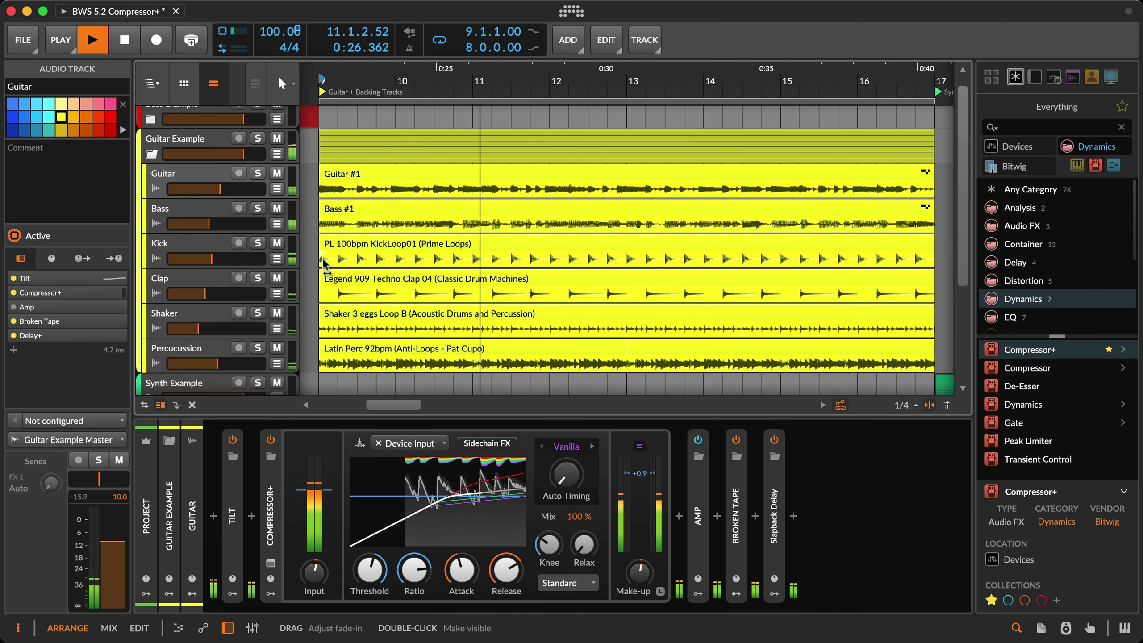
click(205, 147)
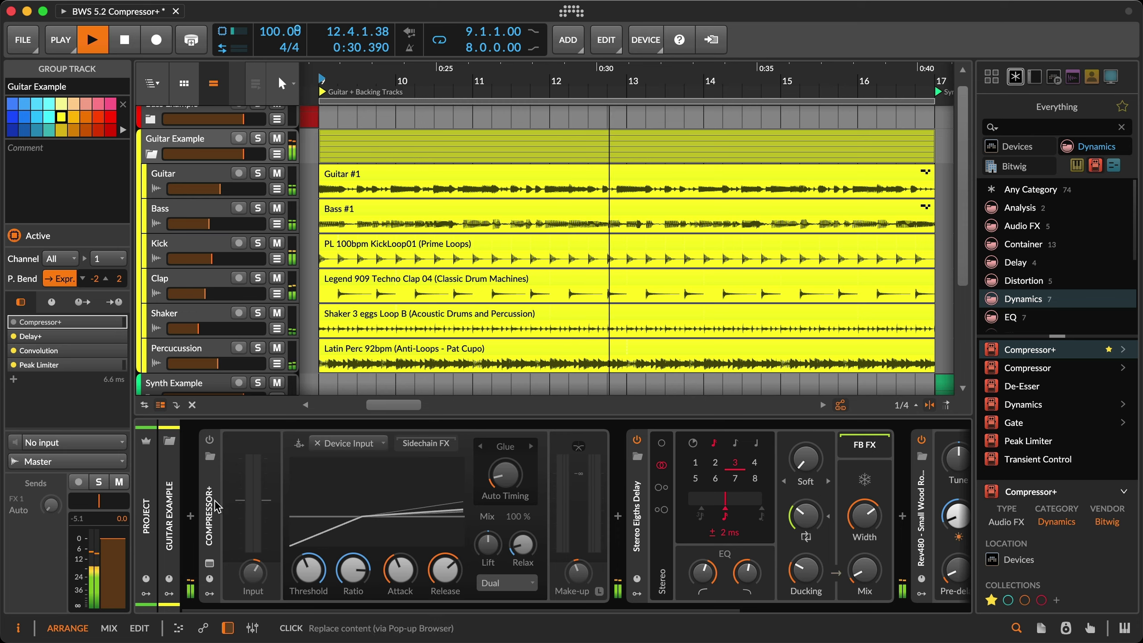
click(210, 564)
click(210, 440)
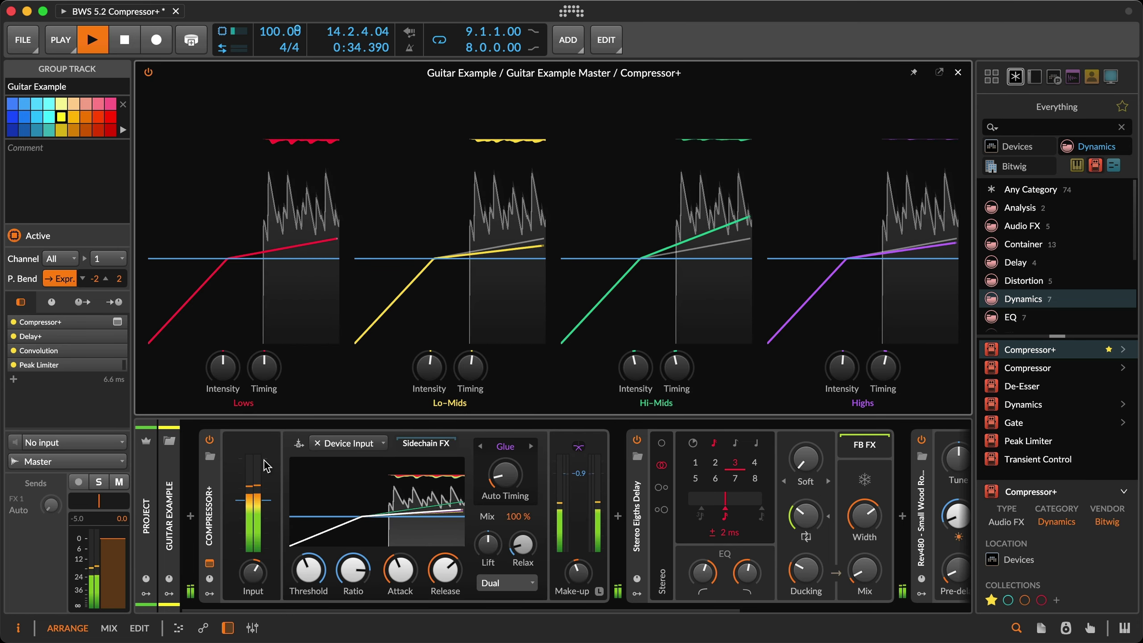
Close the group compressor's expanded view and turn off the Compressor+ on the Guitar track.
click(209, 564)
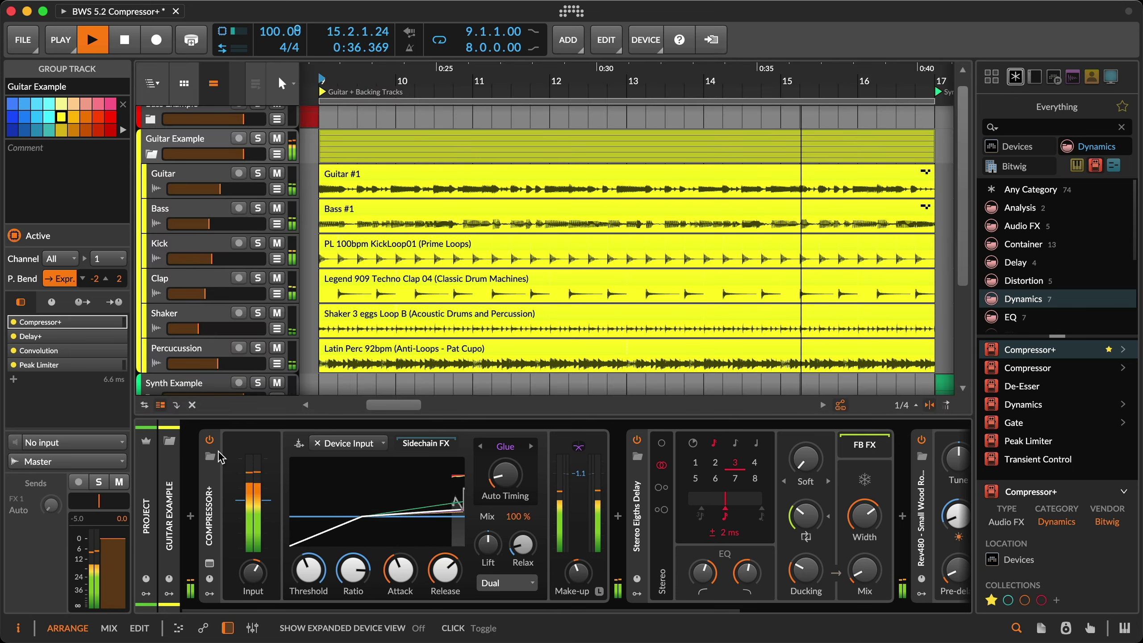
click(200, 177)
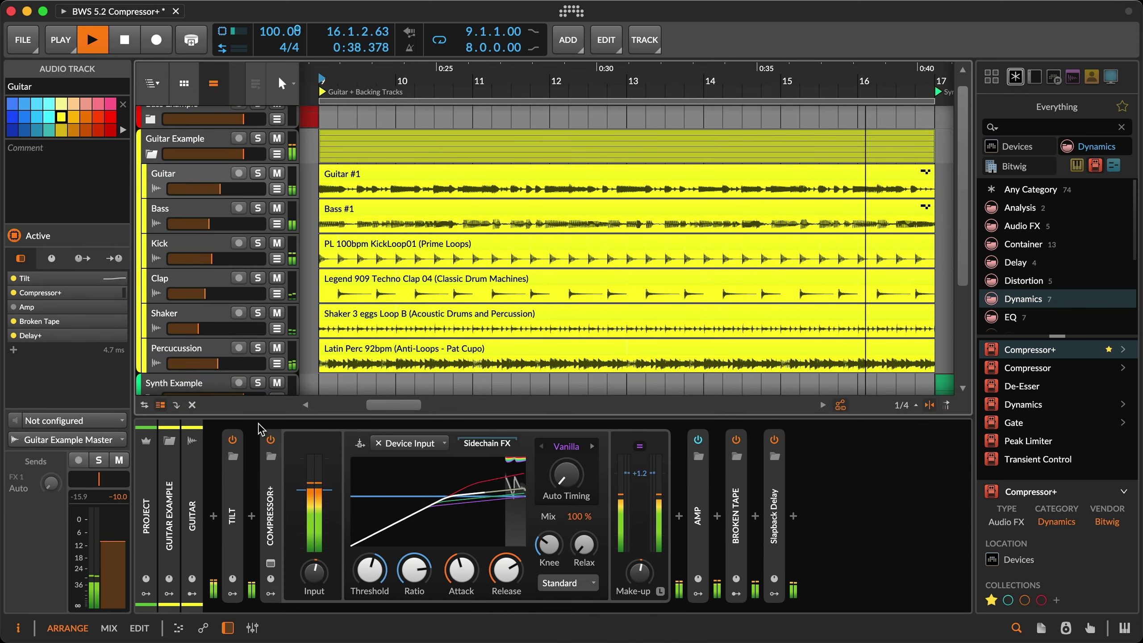
click(270, 440)
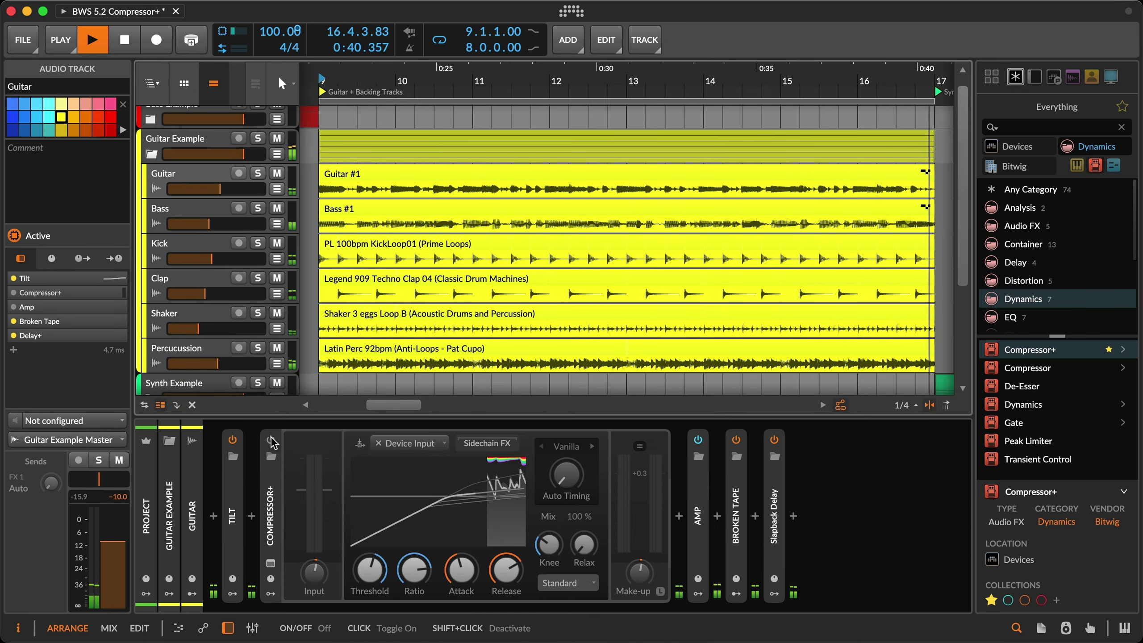
Turn the Compressor+ on the Guitar track back on.
click(270, 440)
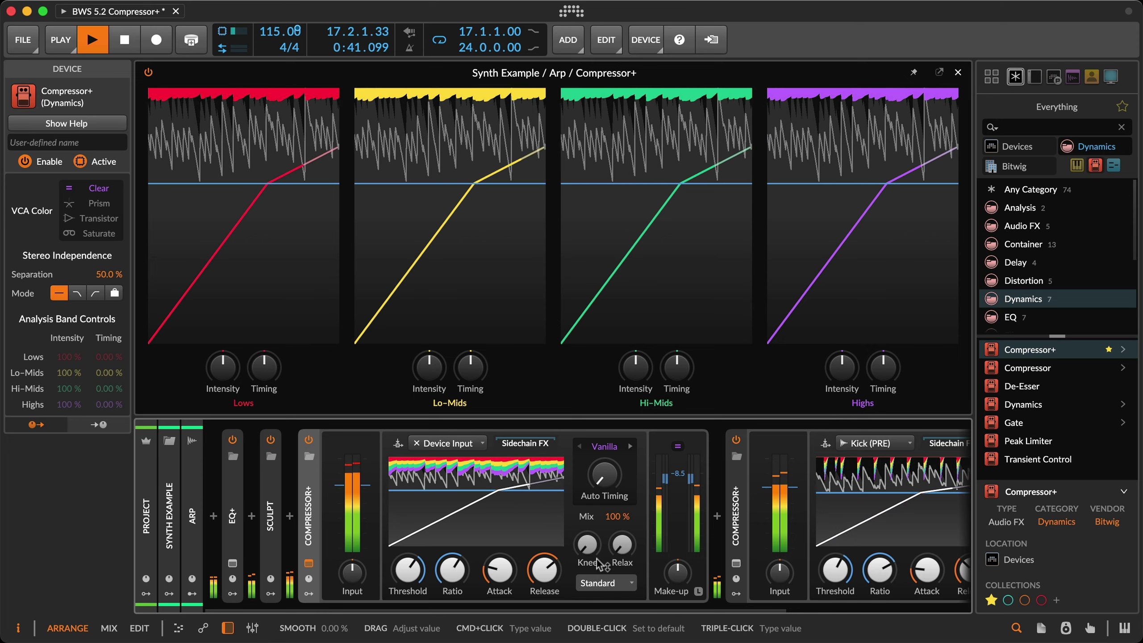
Adjust the Knee, Relax and Ratio of the Arp track's first Compressor+ with the gain reduction mode kept at Standard.
mouse_move(587, 545)
mouse_down()
mouse_move(587, 514)
mouse_move(588, 534)
mouse_up()
drag(587, 545, 588, 565)
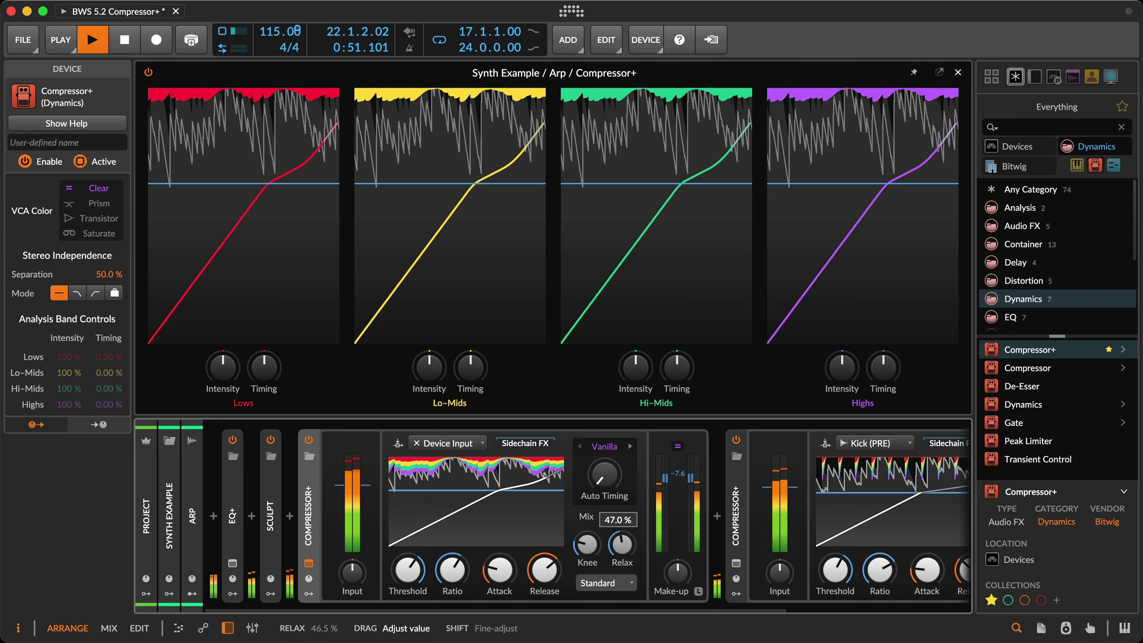
click(608, 584)
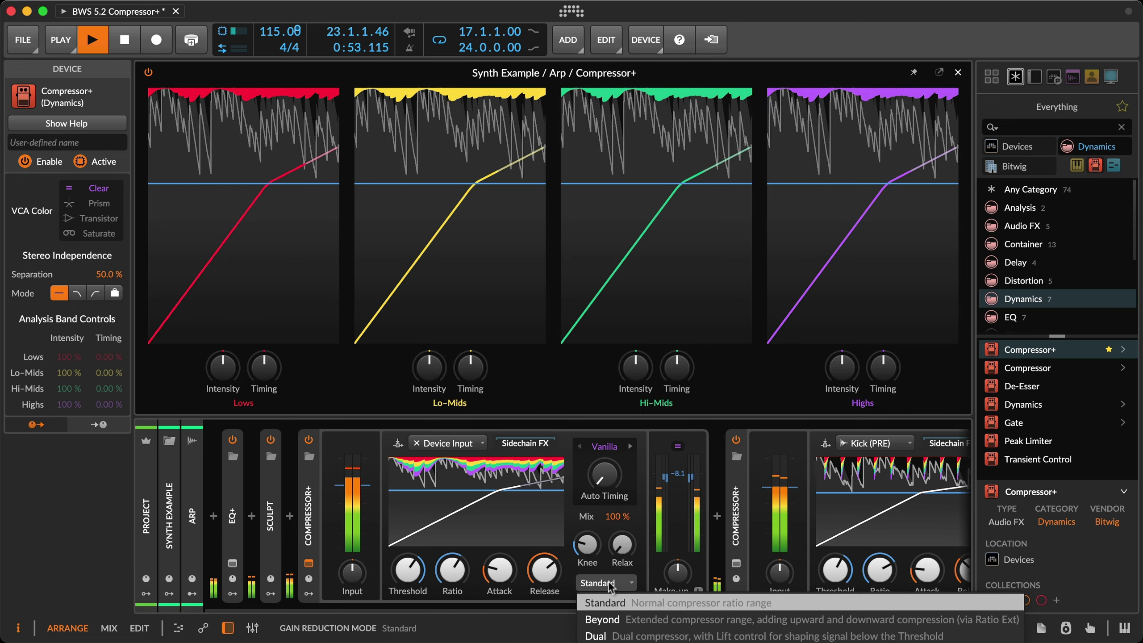
click(635, 609)
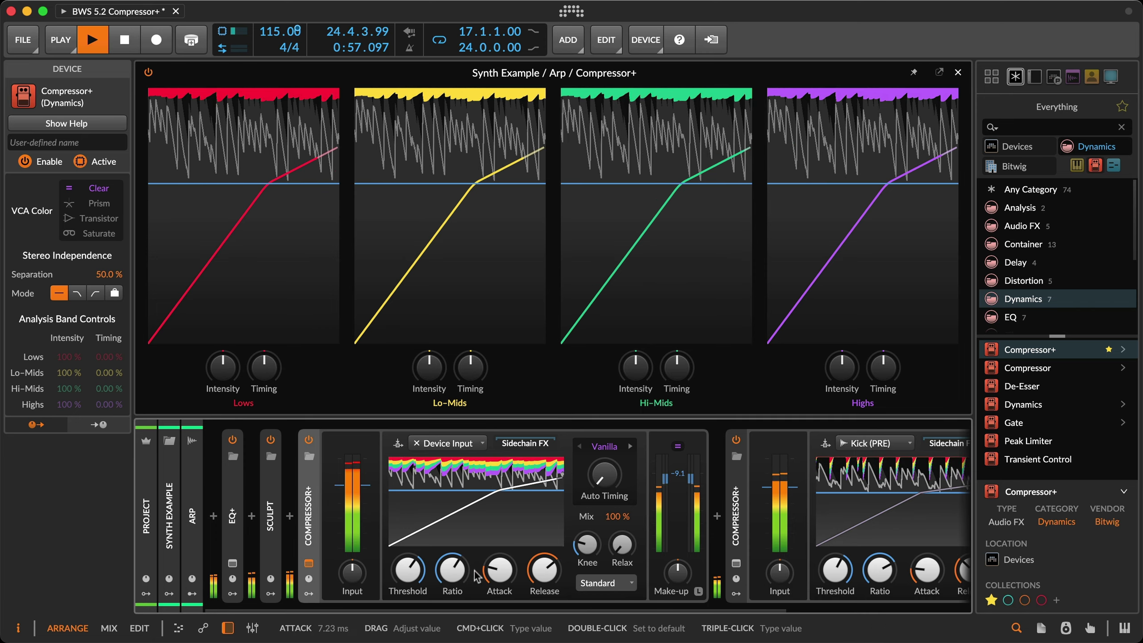
mouse_move(453, 570)
mouse_down()
mouse_move(453, 592)
mouse_move(452, 568)
mouse_up()
Switch the Arp track's first Compressor+ to Beyond mode and raise Ratio Ext until the curve bends downward above the threshold.
click(583, 588)
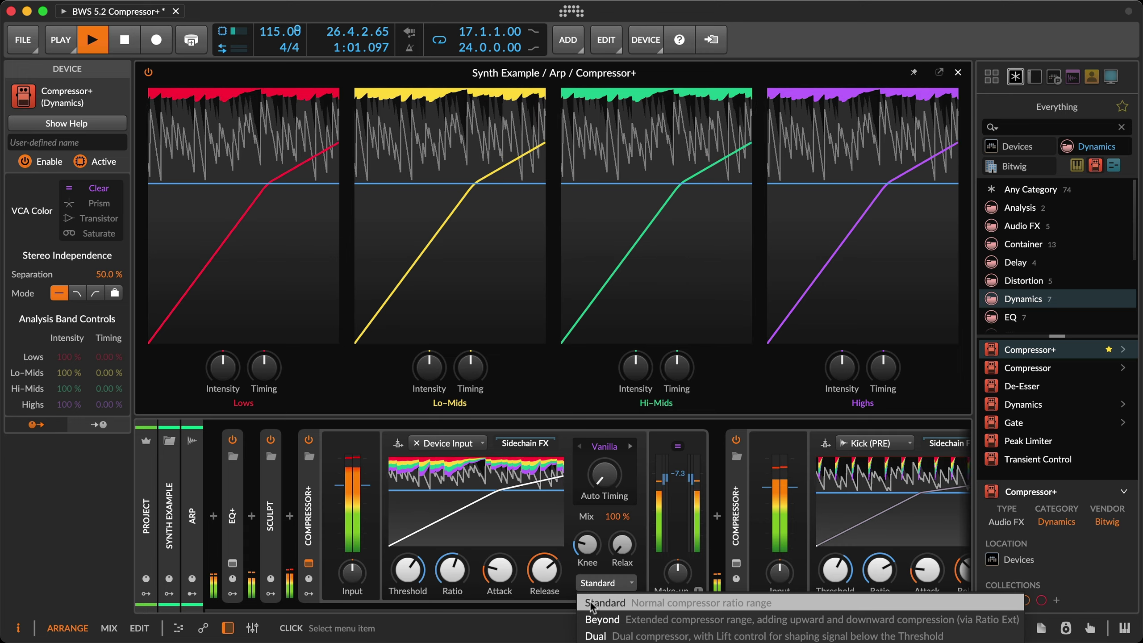
click(595, 621)
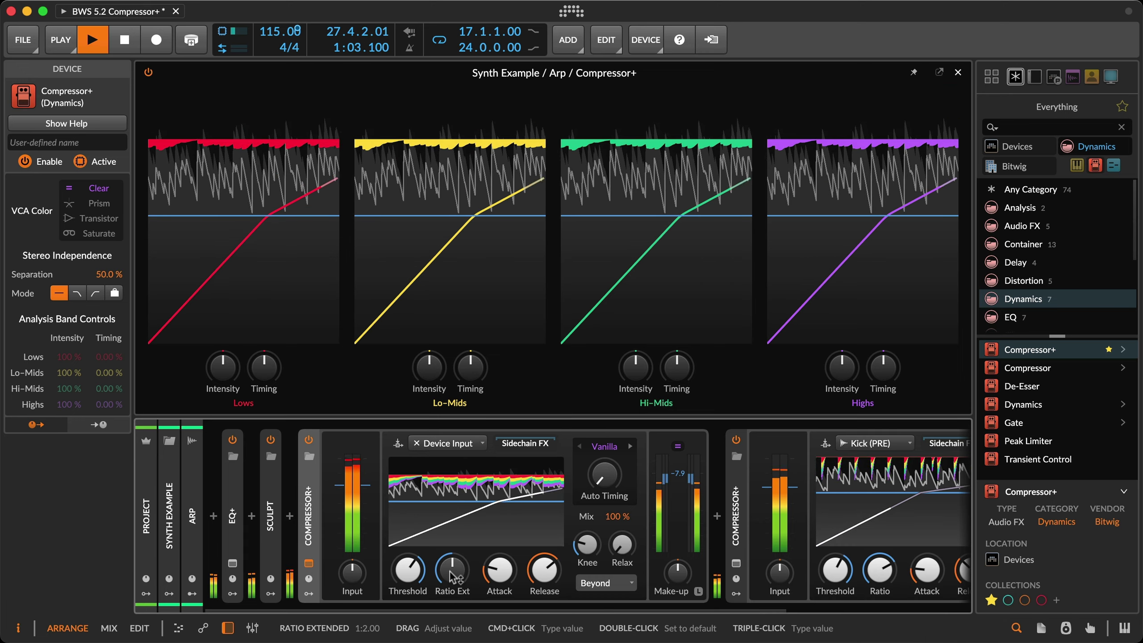
drag(453, 569, 453, 543)
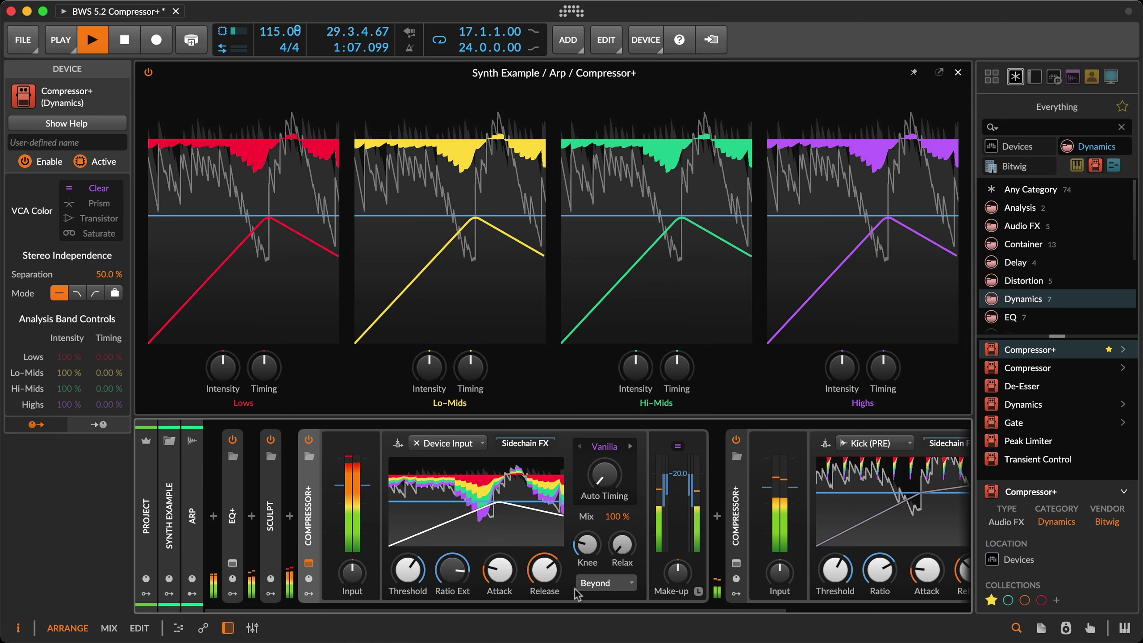
Switch the Arp track's first Compressor+ to Dual mode, raise its Lift and adjust the Ratio.
click(603, 583)
click(595, 635)
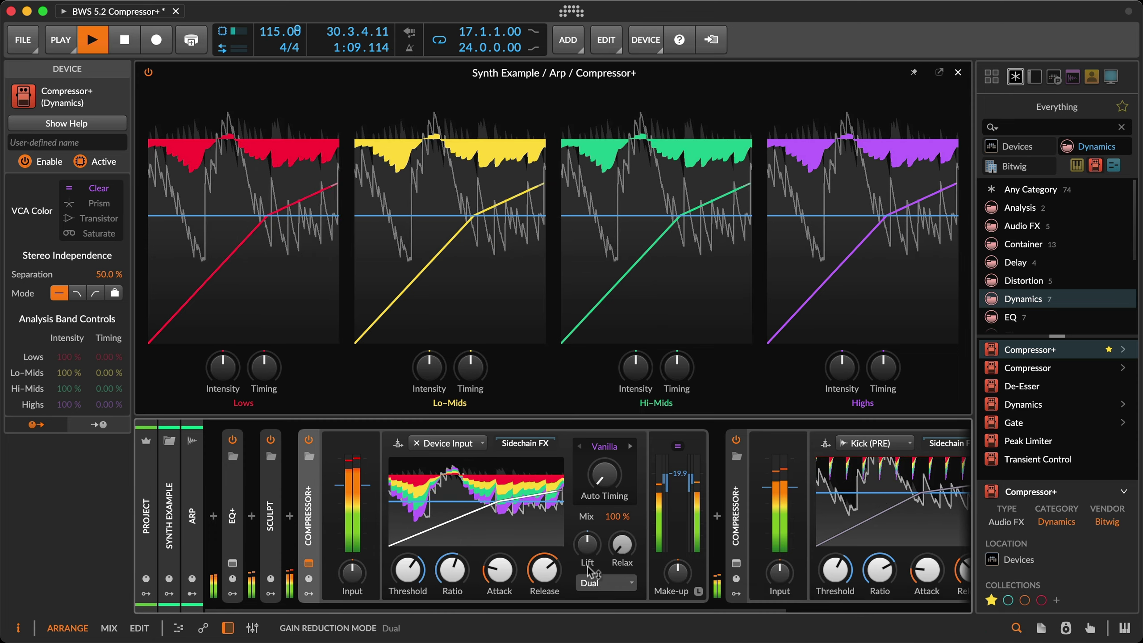
drag(588, 544, 587, 523)
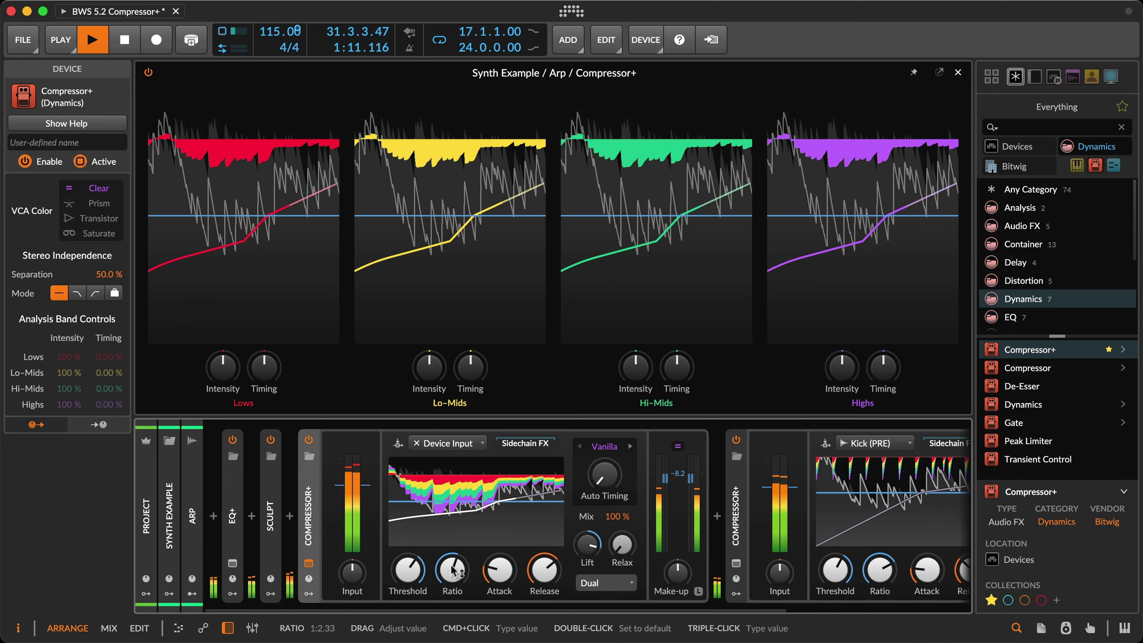
drag(453, 570, 452, 595)
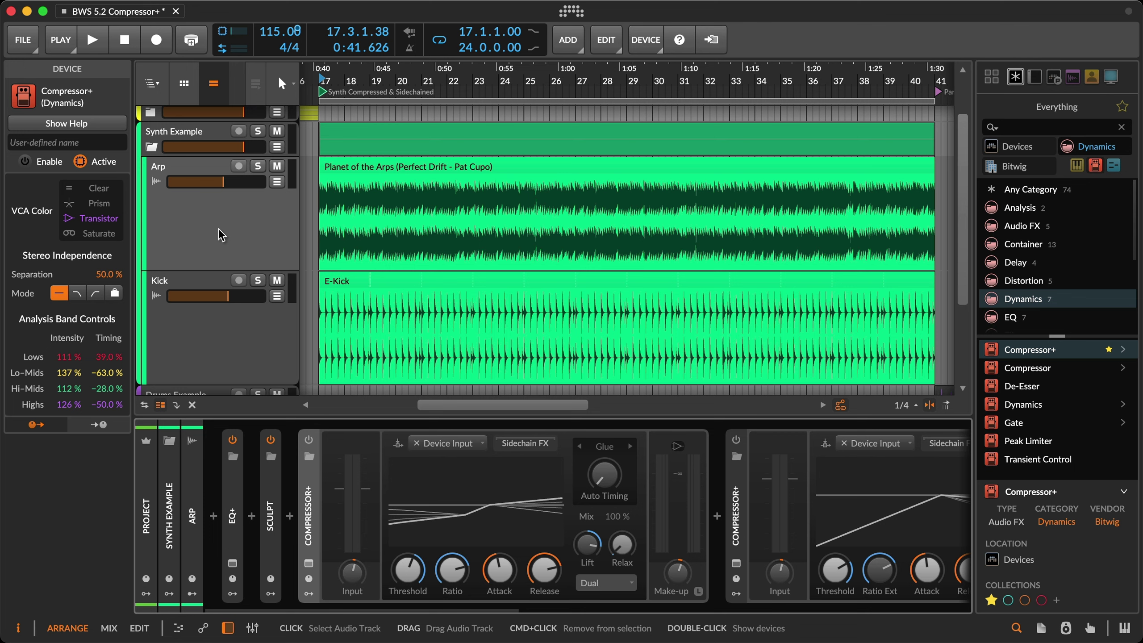
Play the Synth Compressed & Sidechained section and solo the Arp track.
key(space)
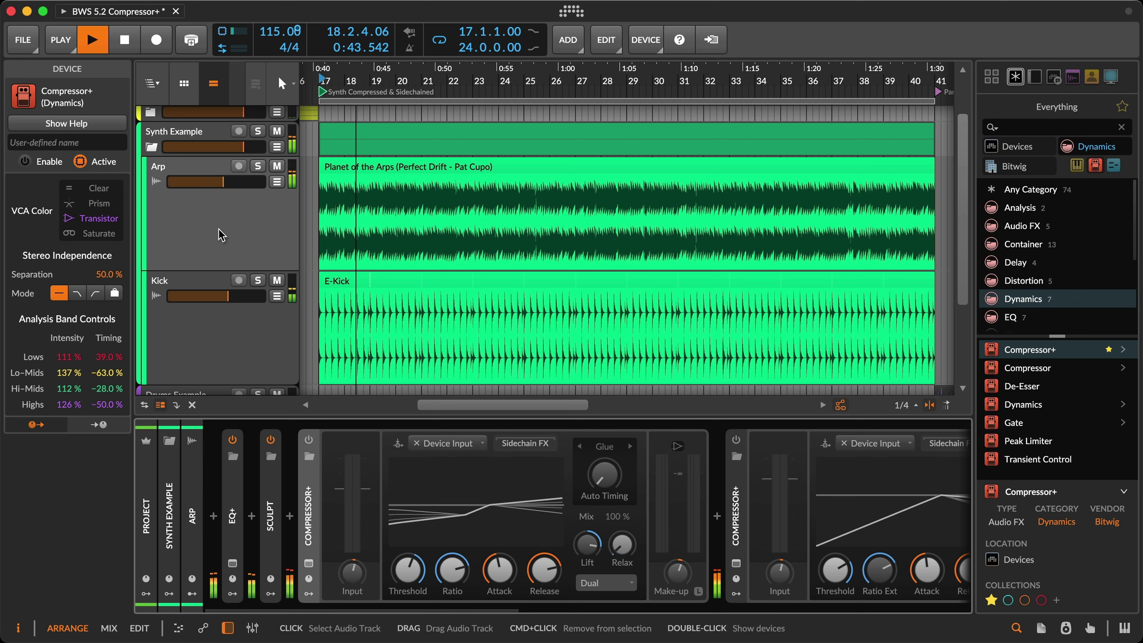
click(258, 166)
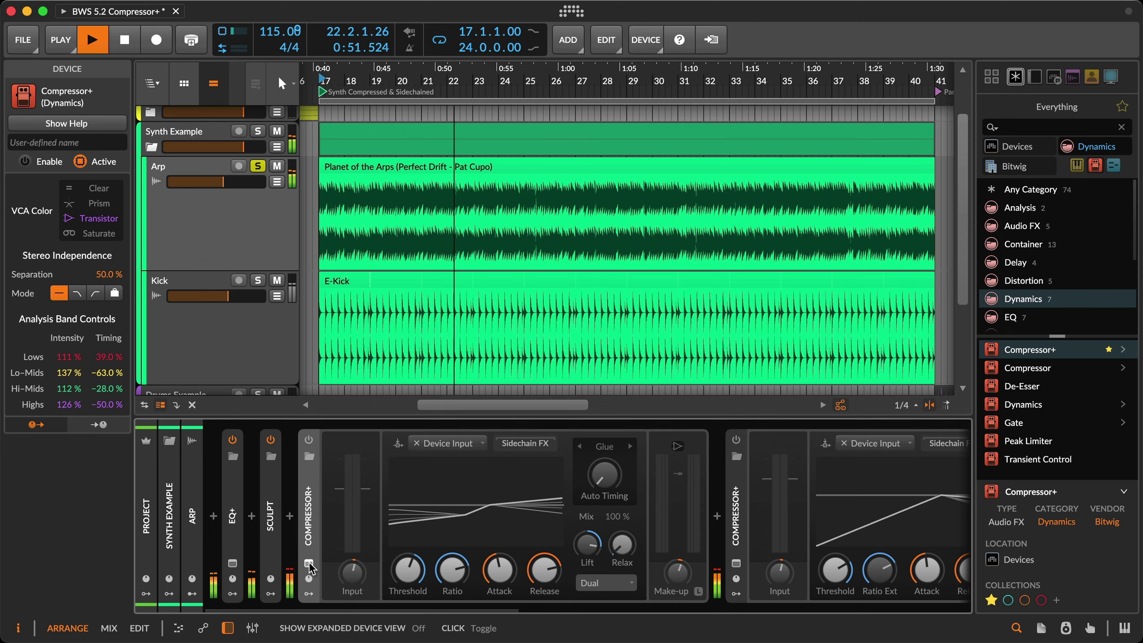
Enable the Arp track's first Compressor+ with its expanded view shown, and compare it bypassed and active.
click(311, 527)
click(309, 443)
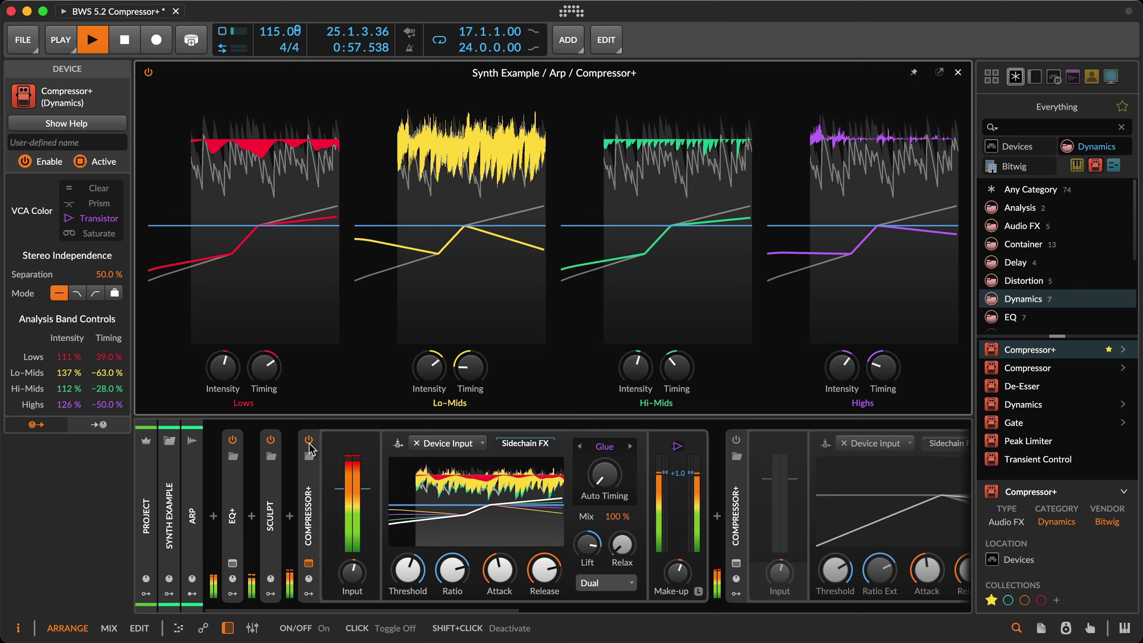
click(310, 446)
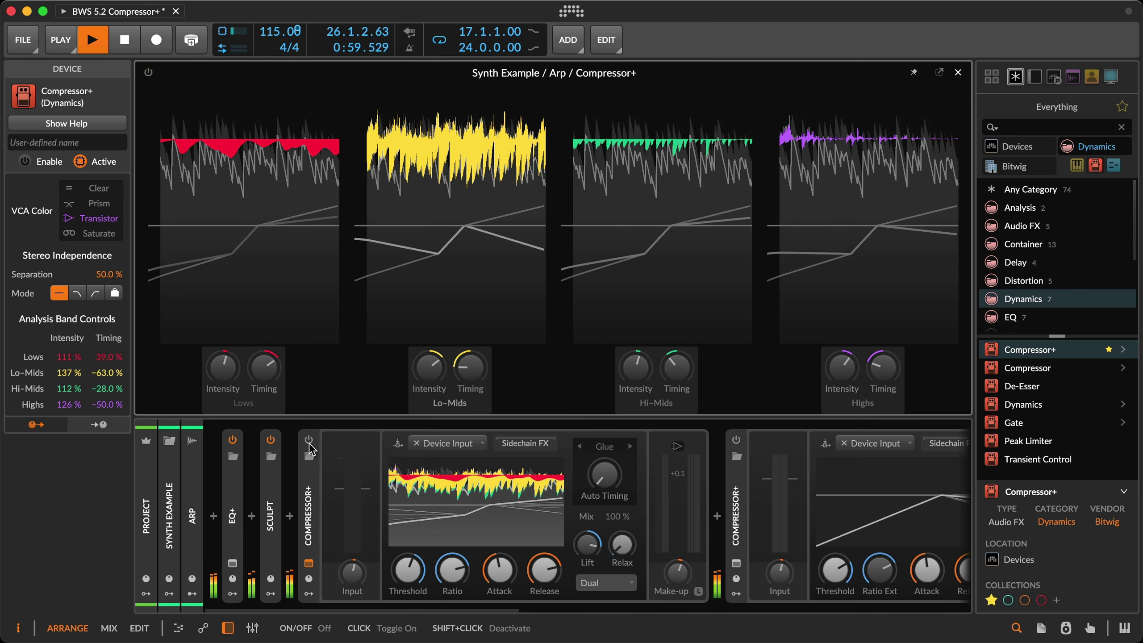
click(309, 445)
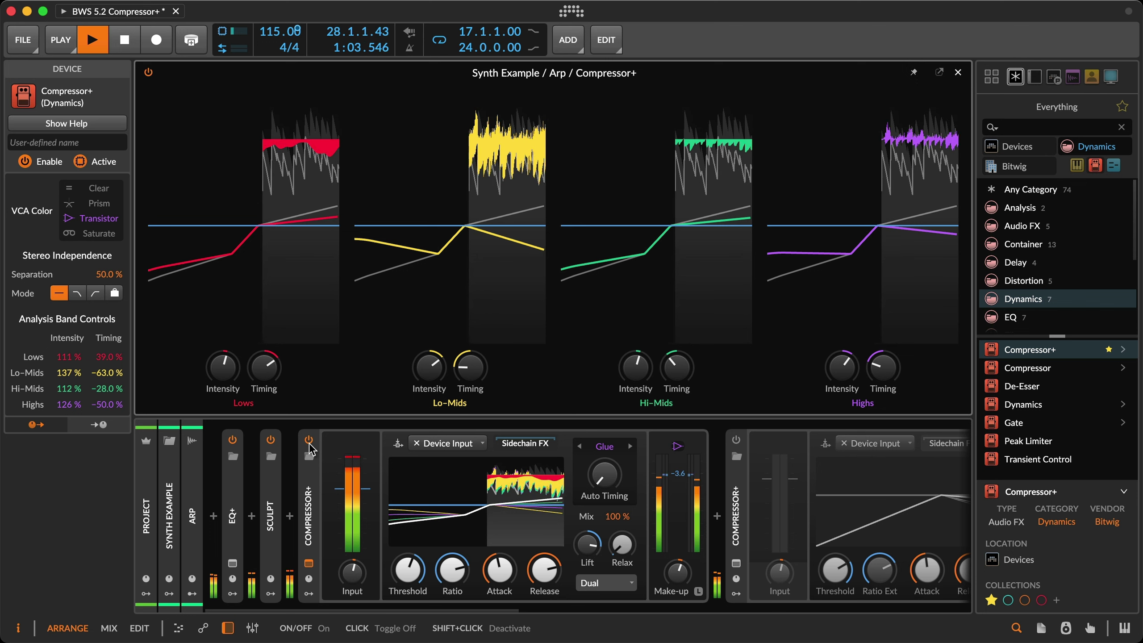
Collapse the Arp track's first Compressor+, close its expanded view, and enable the second Compressor+ with its own expanded view shown.
double_click(311, 502)
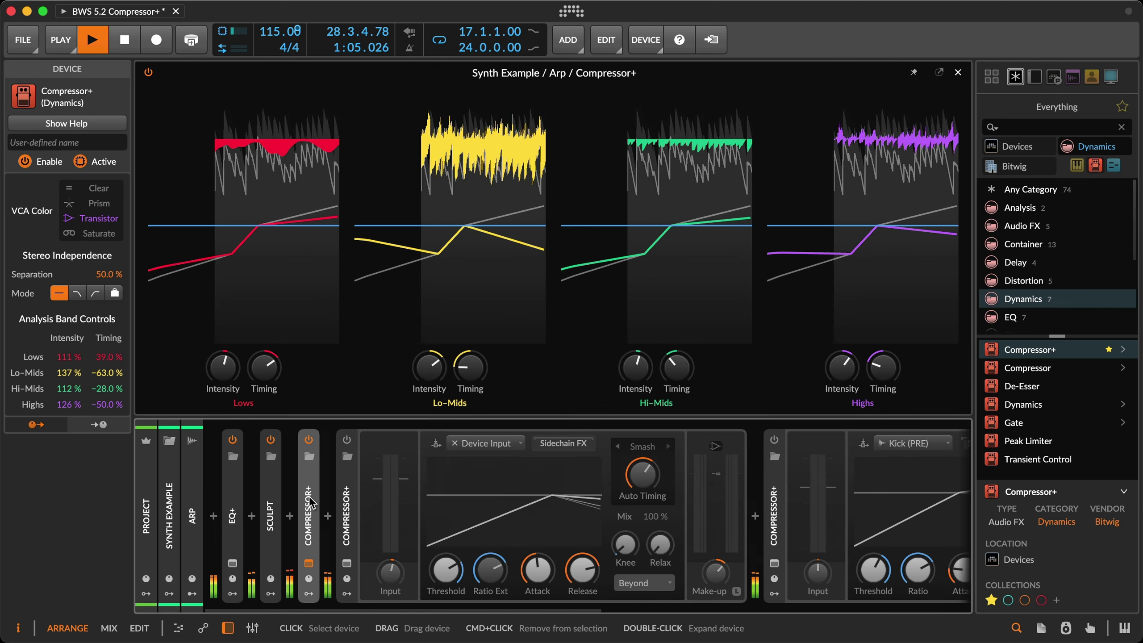
click(309, 563)
click(347, 570)
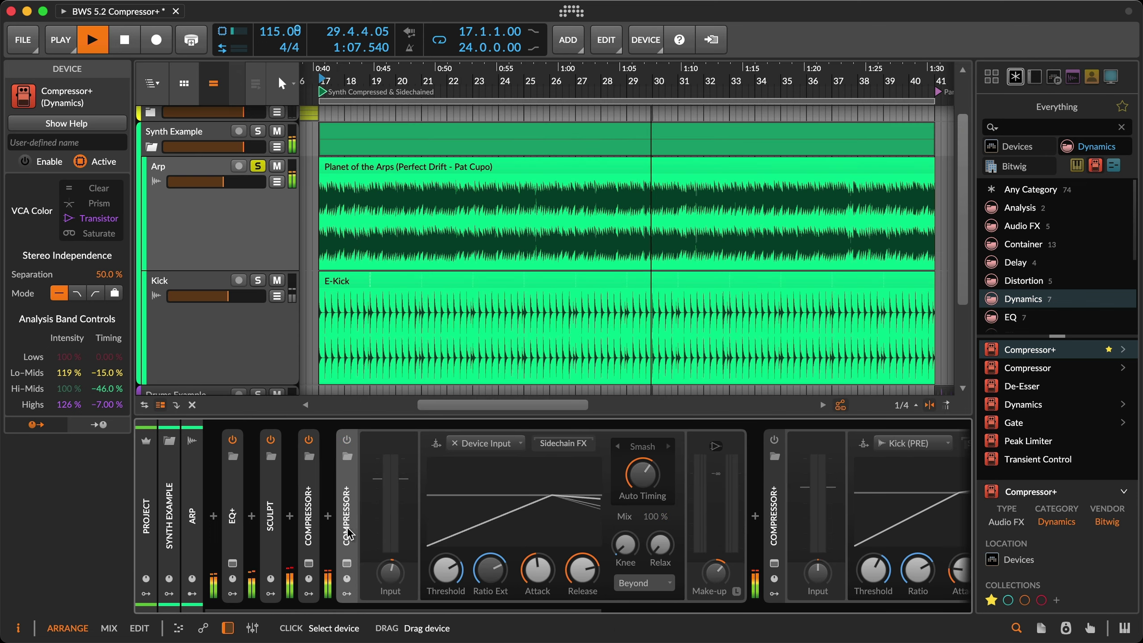
click(348, 444)
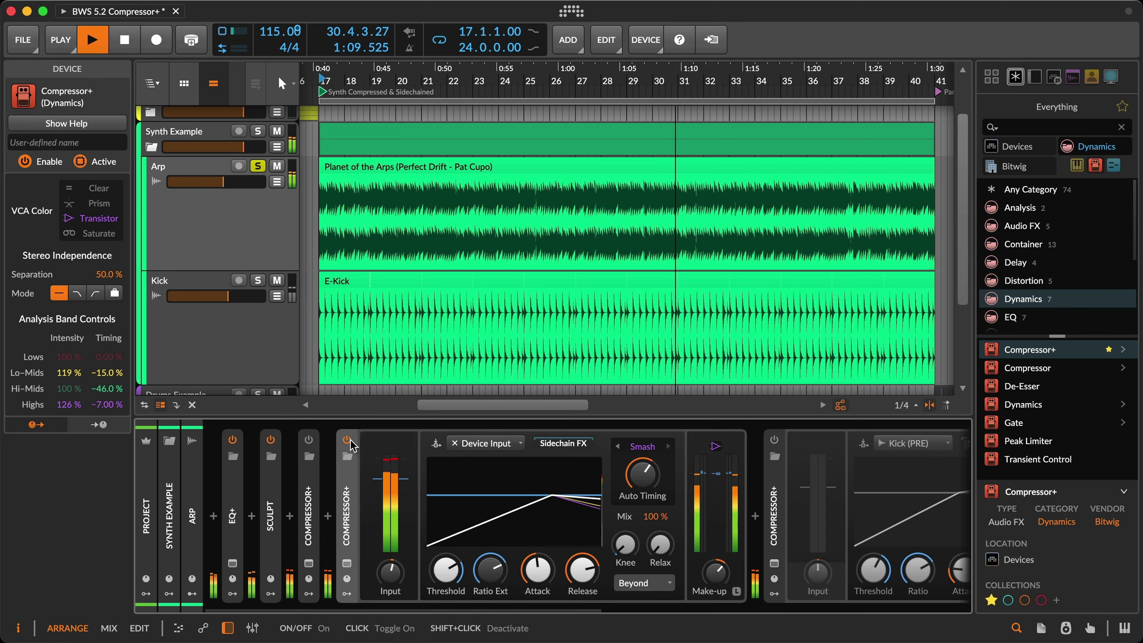
click(347, 563)
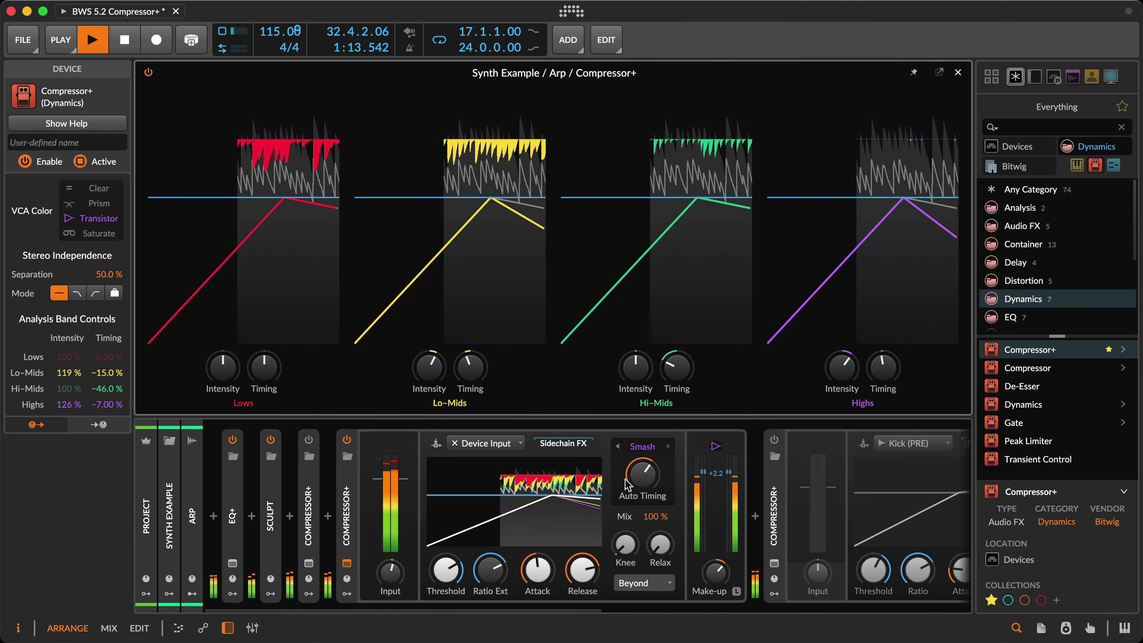
Enable the Arp track's Compressor+ sidechained from Kick (PRE) and close the second Compressor+'s expanded view.
scroll(621, 503, right, 5)
scroll(622, 503, right, 5)
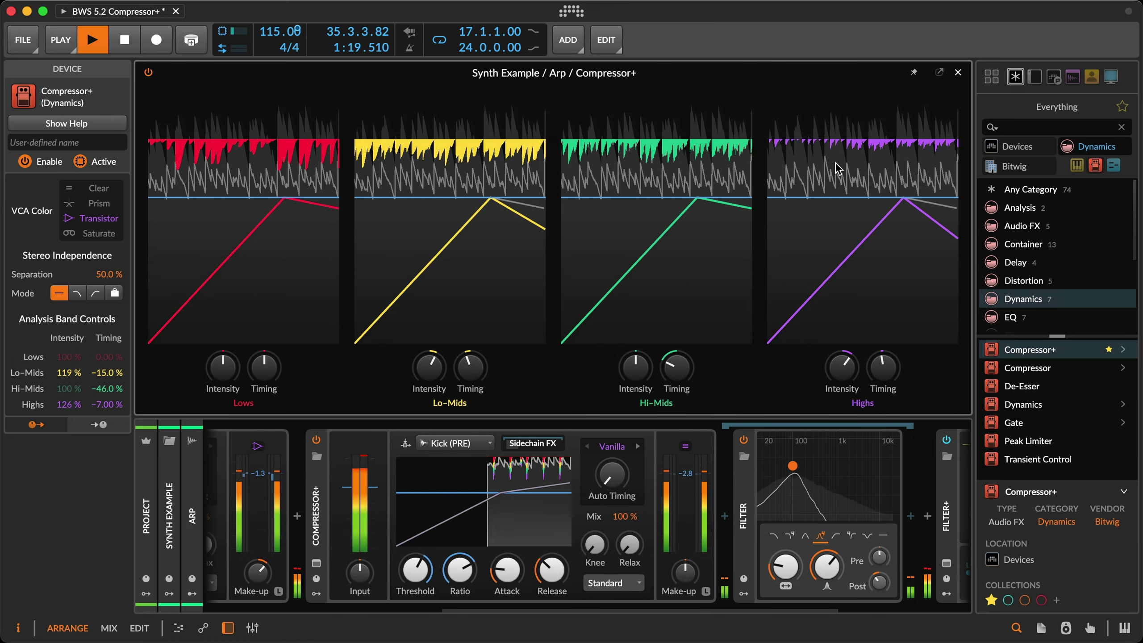
click(959, 73)
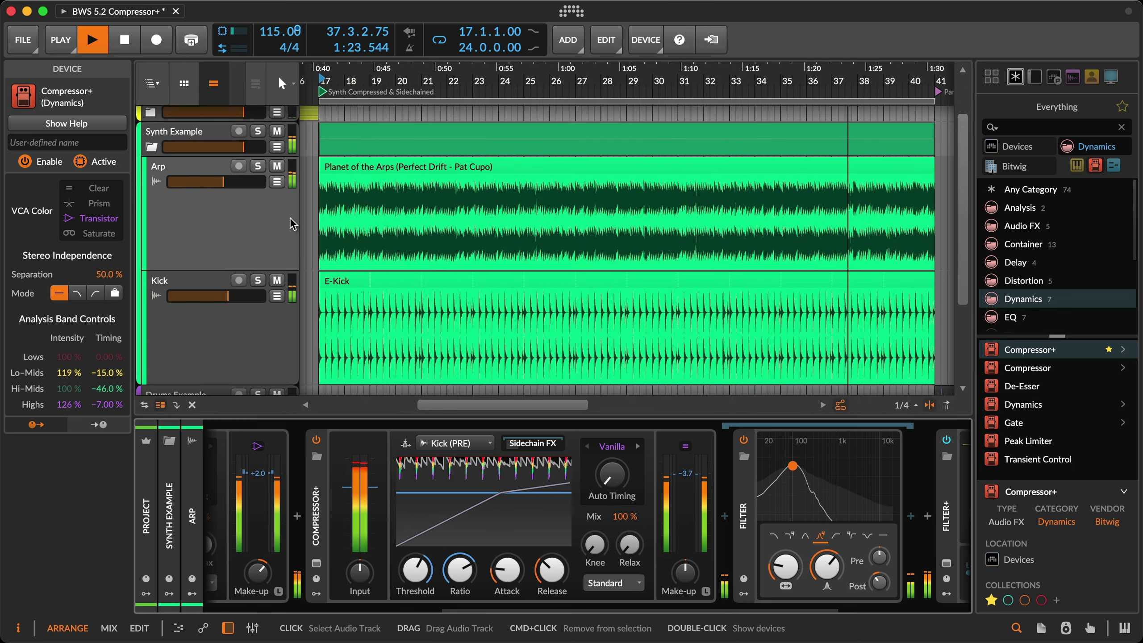
Enable the Compressor+ on the Synth Example group, inspect its expanded view and close that view.
click(212, 131)
click(214, 491)
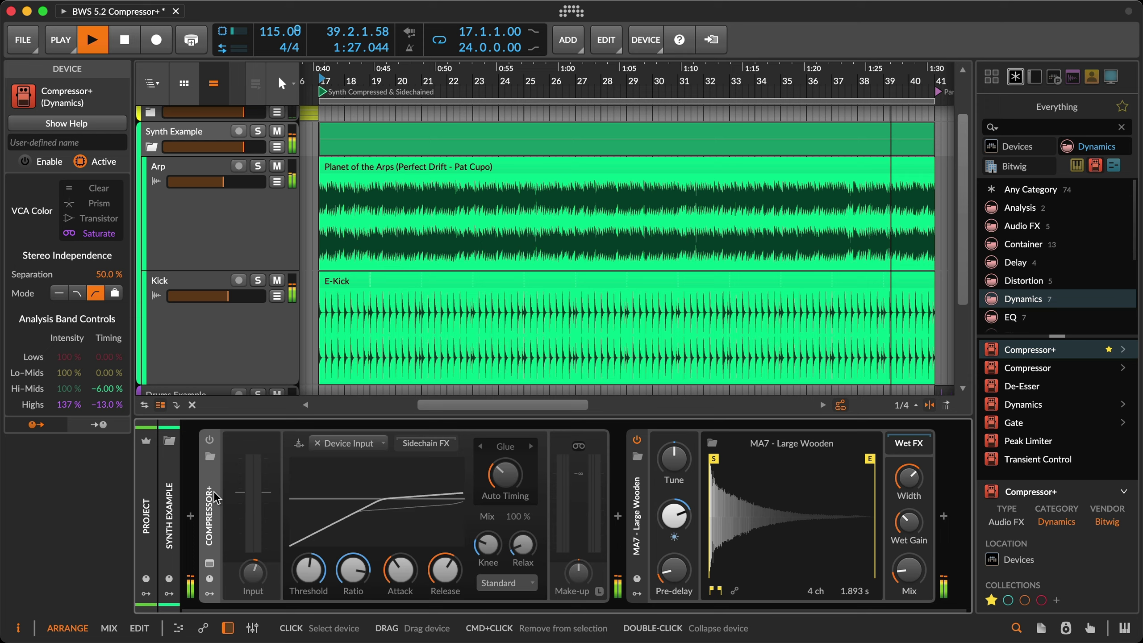
click(209, 563)
click(210, 445)
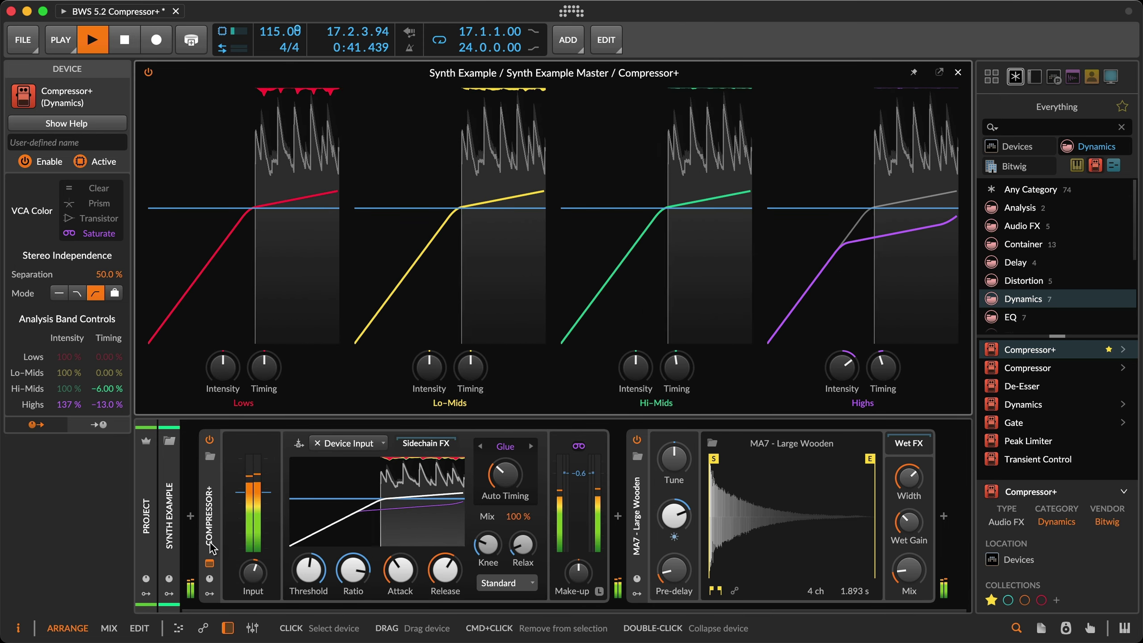
click(210, 563)
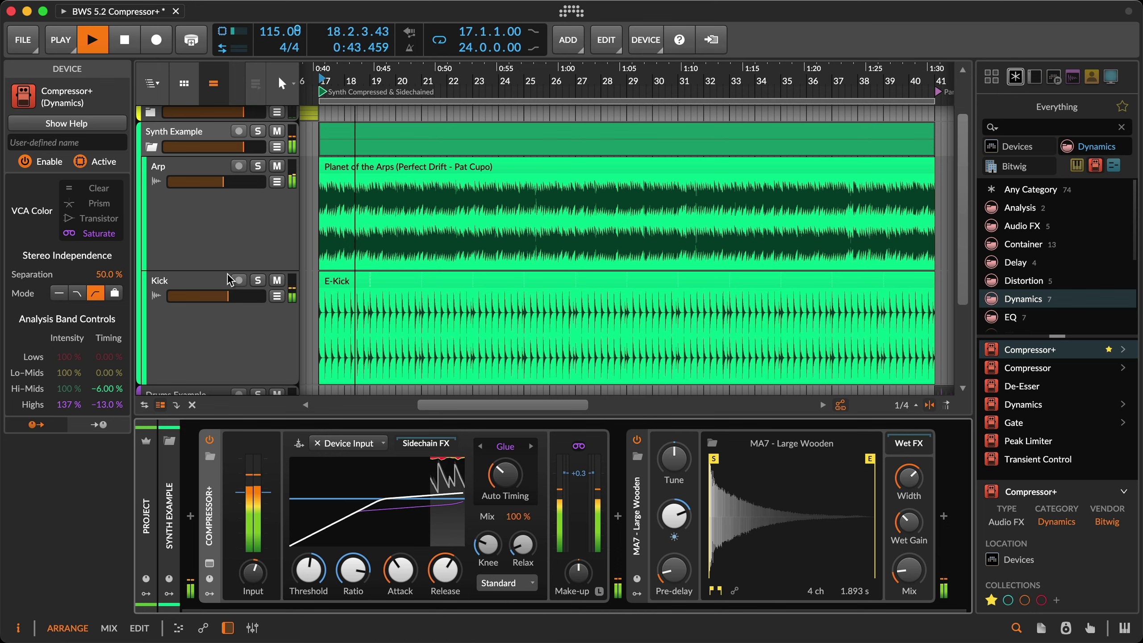
Return to the Arp track's device chain and select its second Compressor+.
click(234, 254)
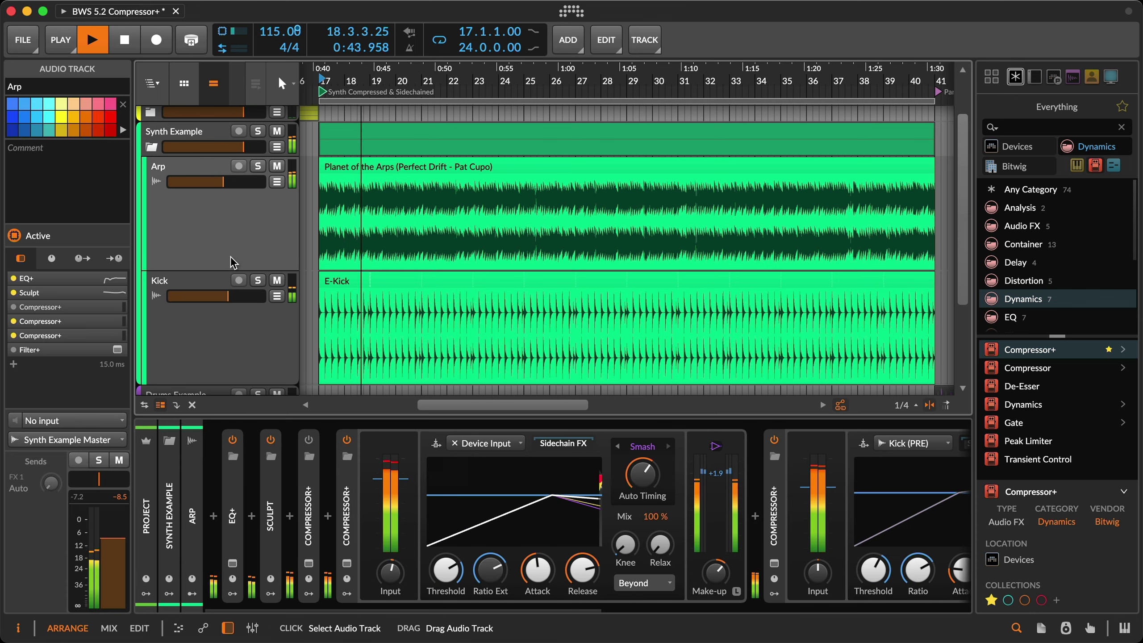
click(345, 514)
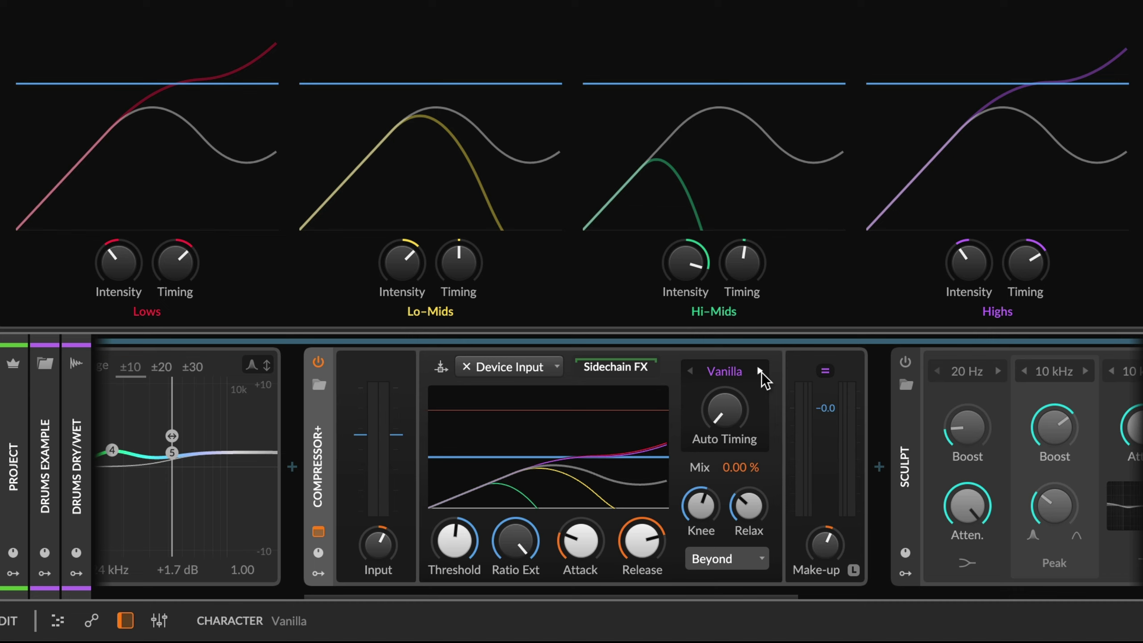
Change the Drums Dry/Wet Compressor+ Character from Vanilla through Glue to Smash and set Auto Timing to about 69%.
click(760, 372)
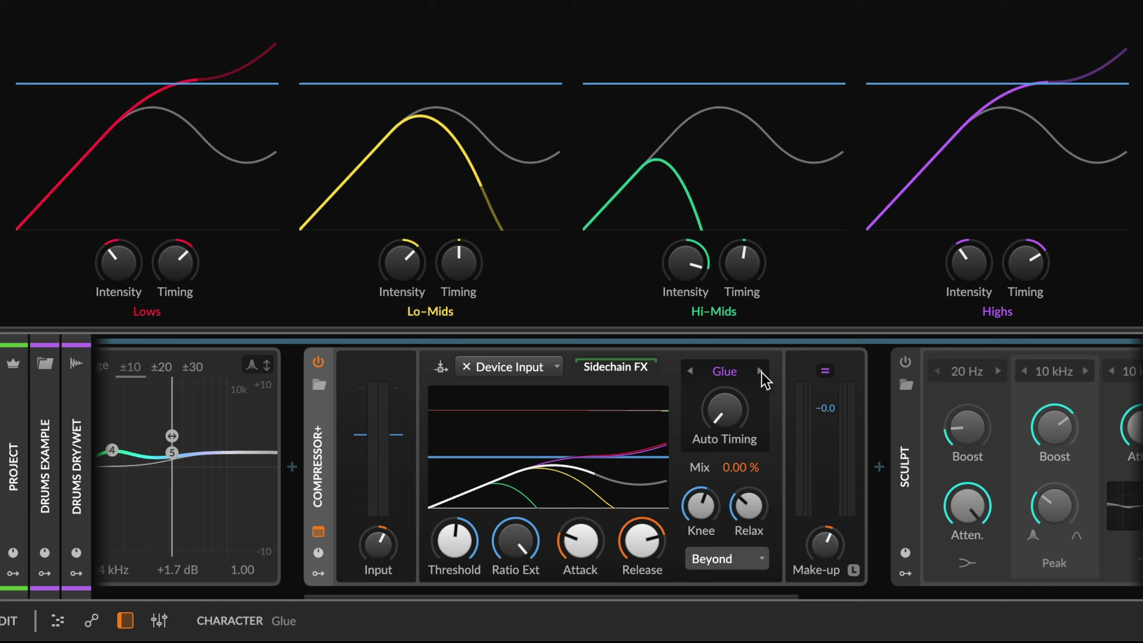
click(760, 371)
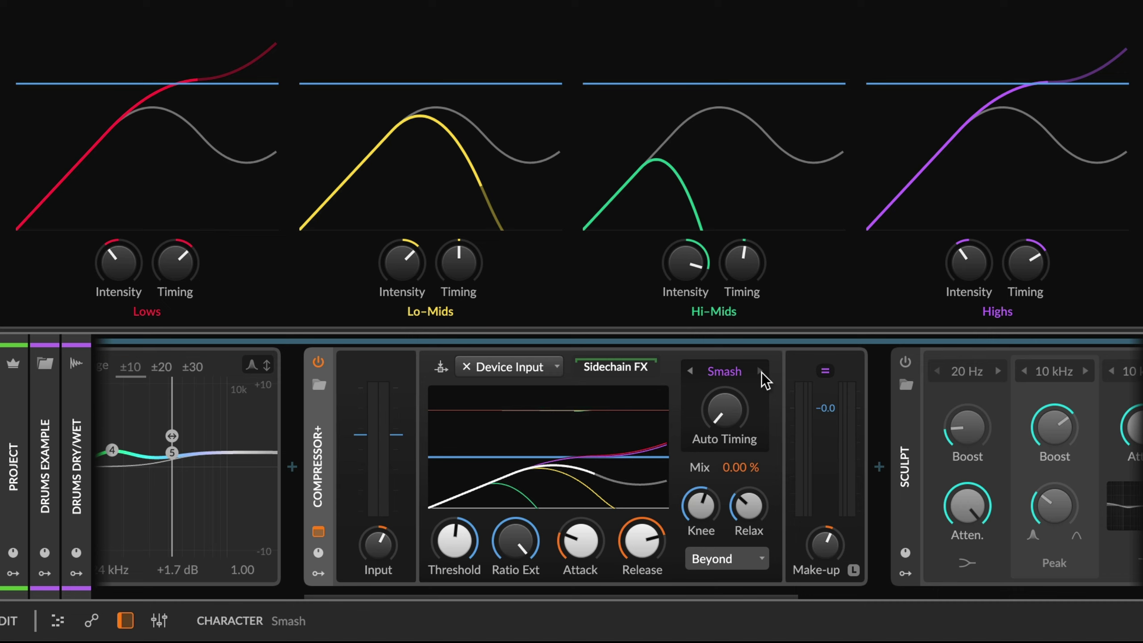
drag(734, 409, 734, 408)
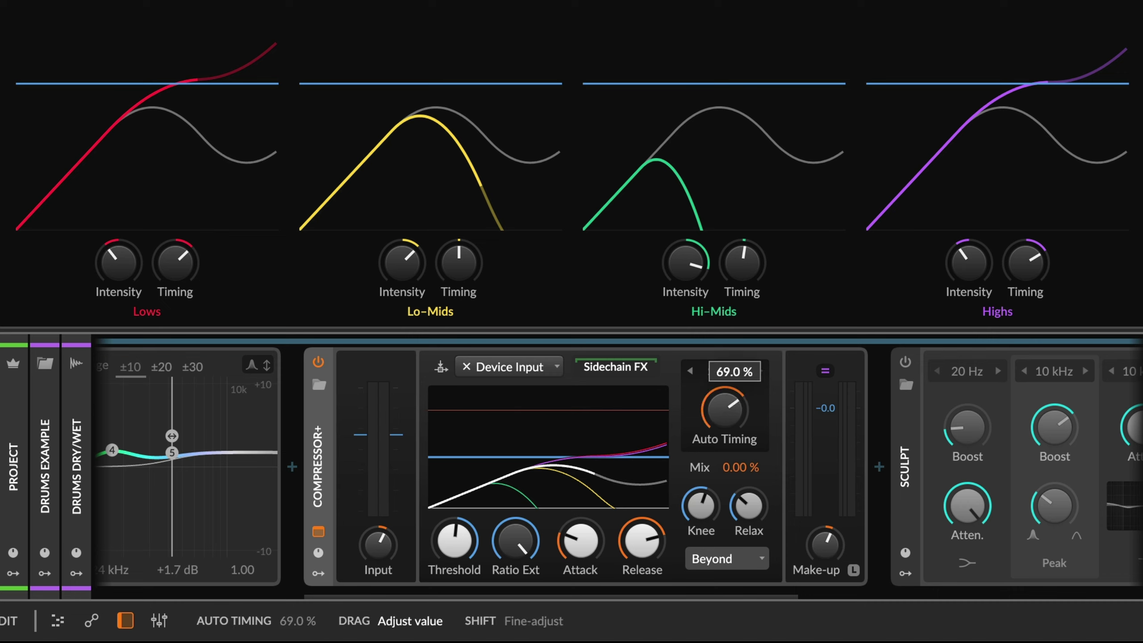
drag(734, 408, 734, 408)
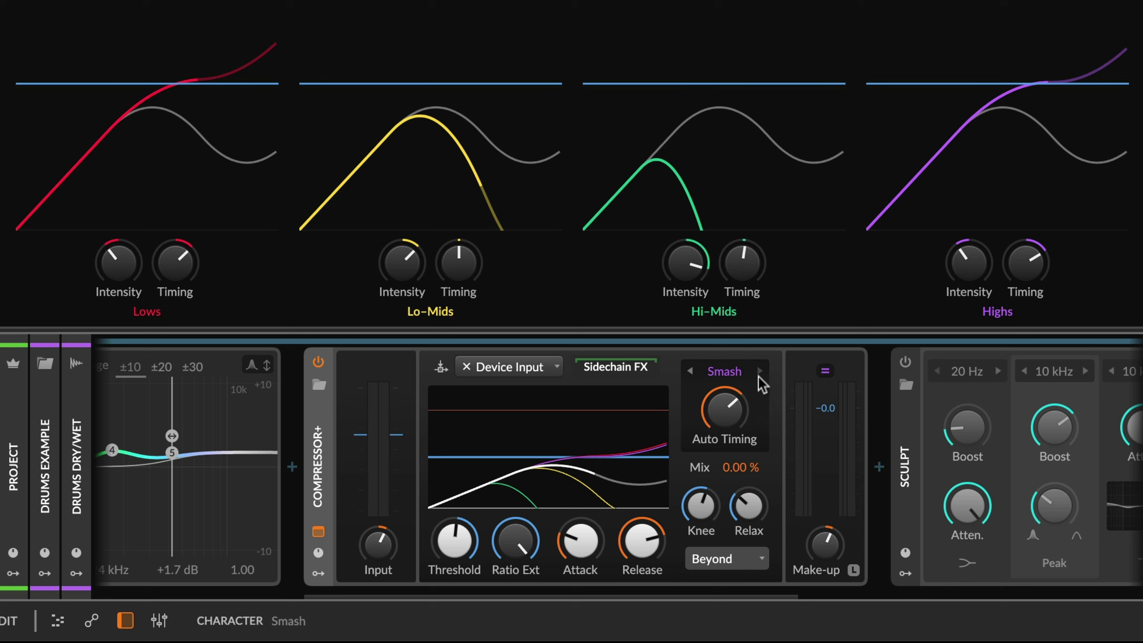
Choose the Glue character for the Drums Dry/Wet Compressor+.
click(724, 371)
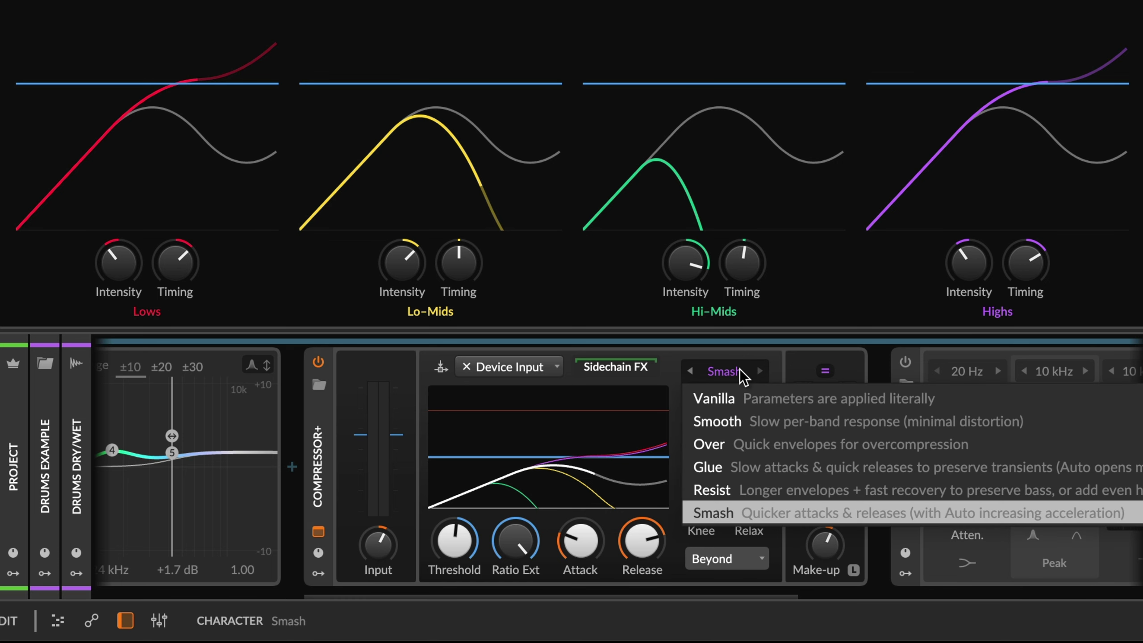
click(757, 462)
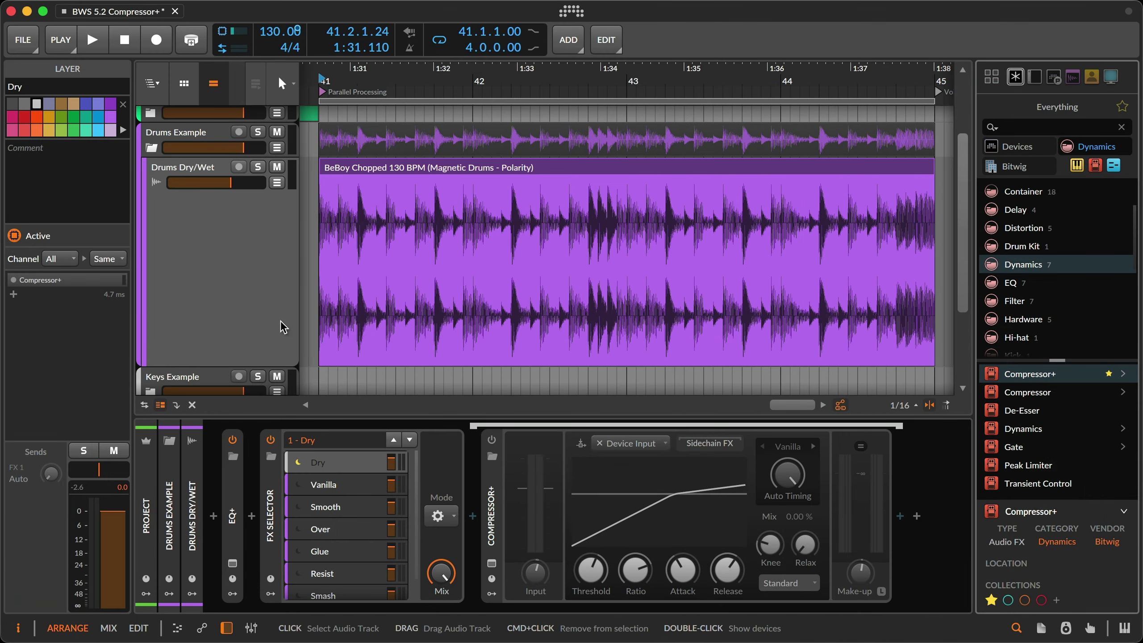
Play the drums with the FX Selector's Dry layer selected and switch to the Vanilla layer for comparison.
click(272, 477)
click(349, 466)
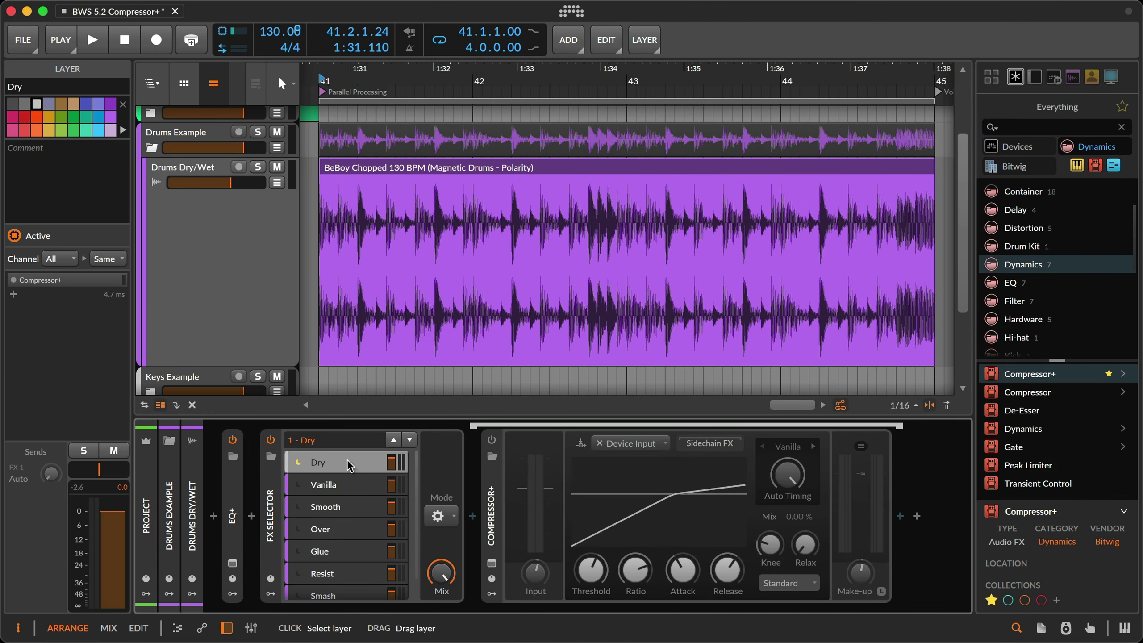
key(space)
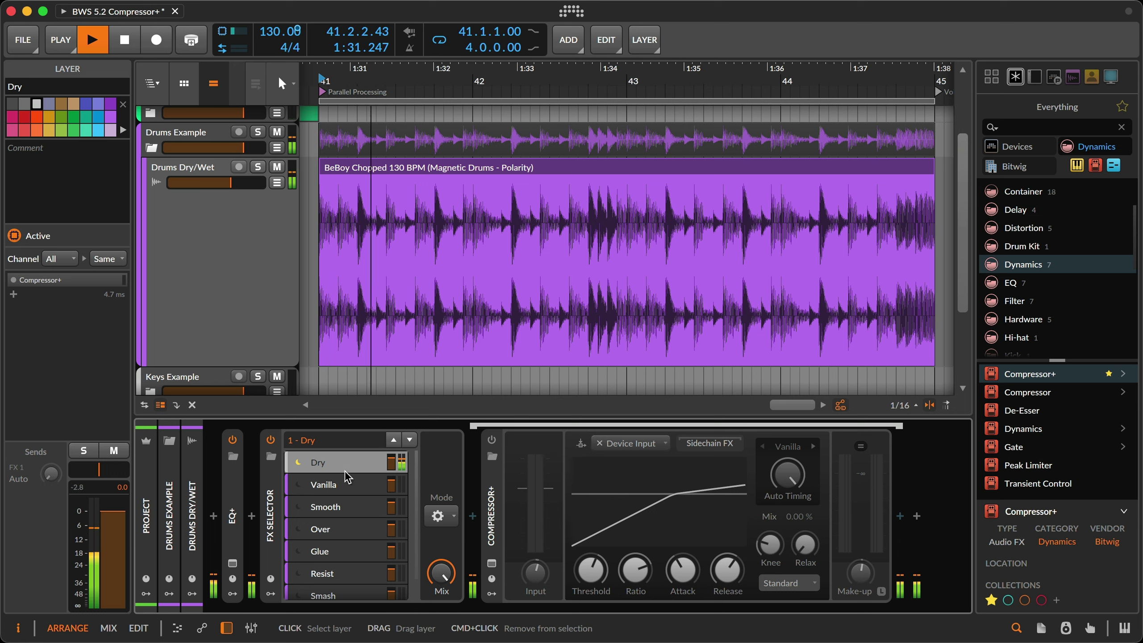
click(343, 485)
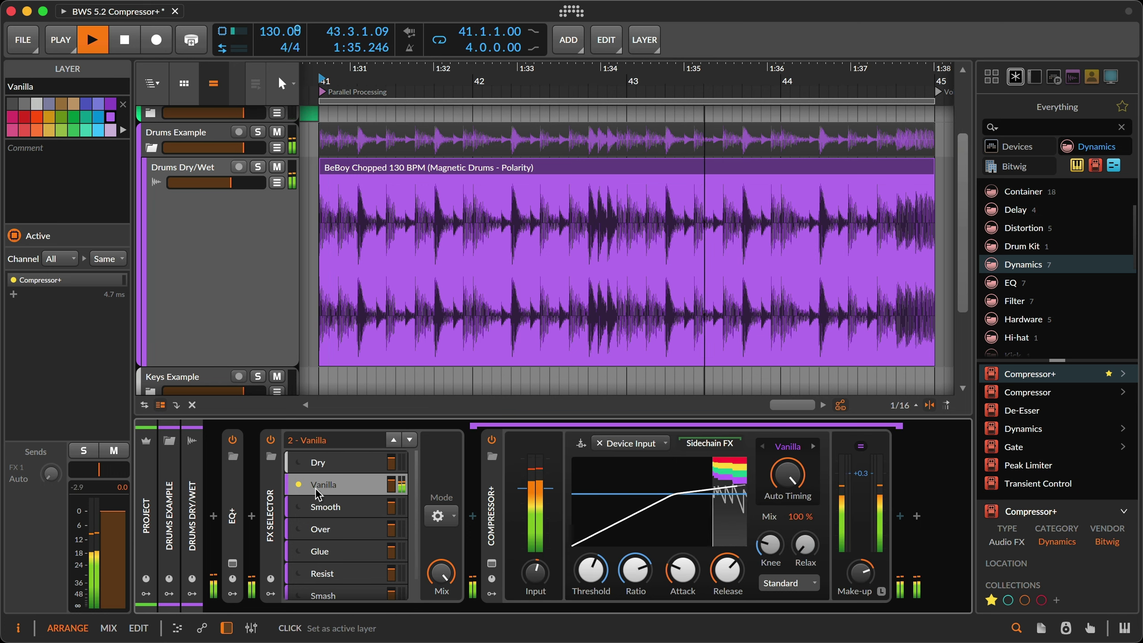
Switch the FX Selector's active layer on Drums Dry/Wet through Smooth, Over, Glue and Resist to Smash for comparison during playback.
click(324, 508)
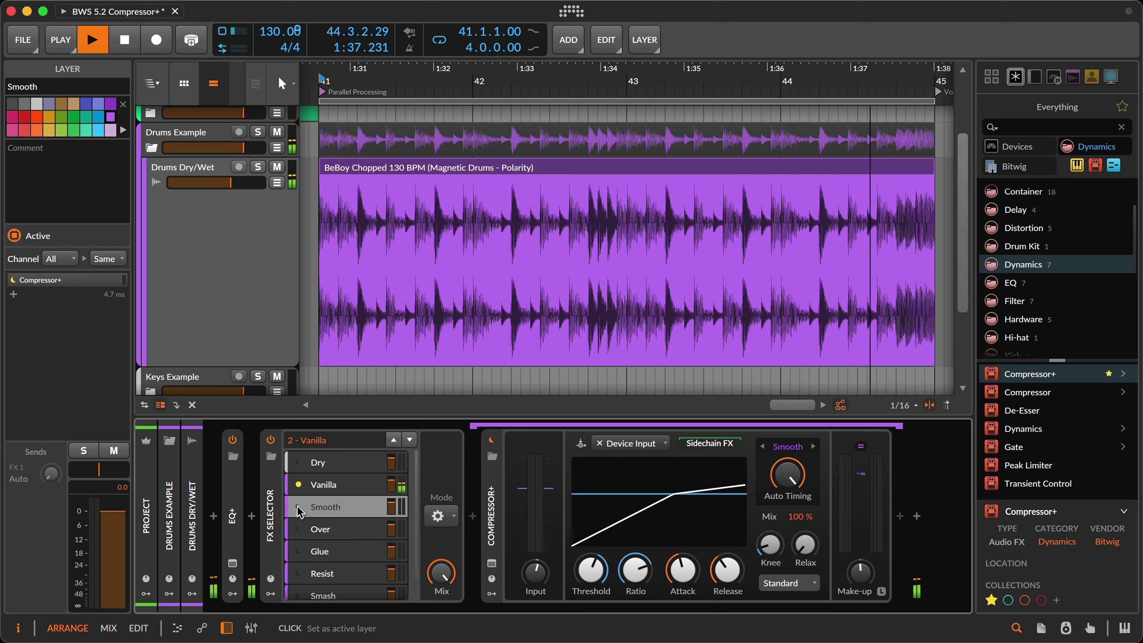
click(313, 513)
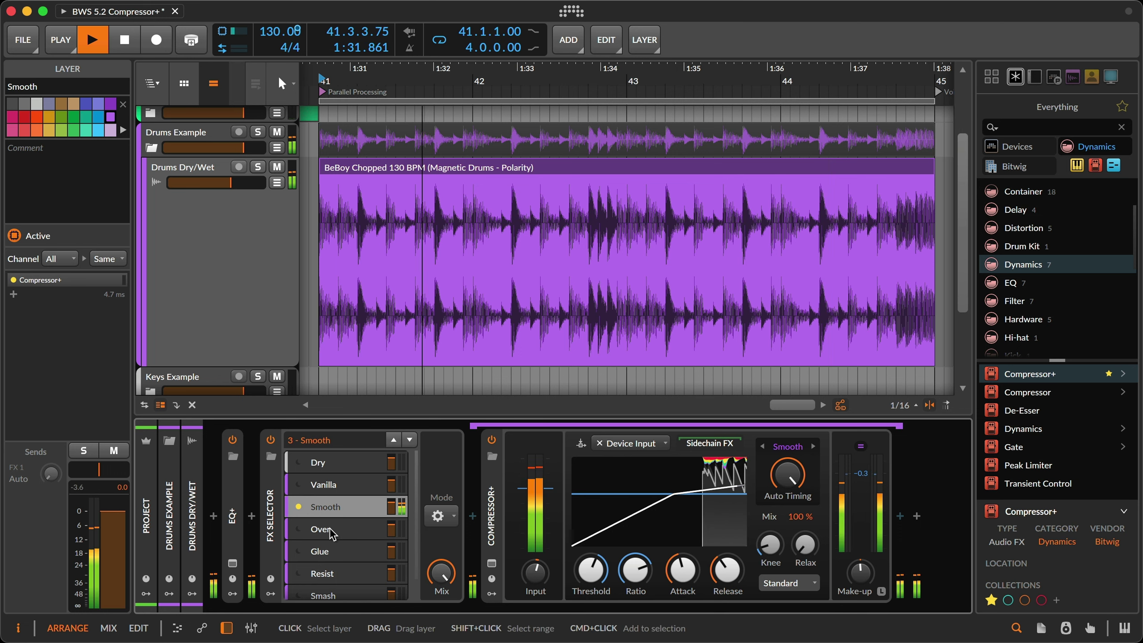
click(301, 532)
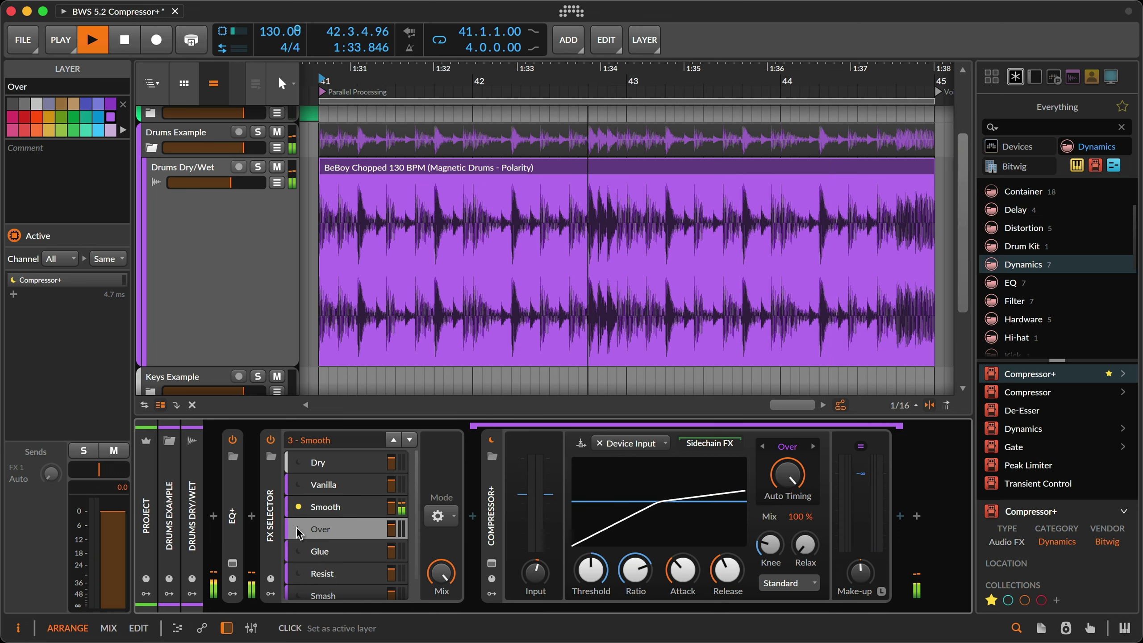
click(342, 531)
click(300, 532)
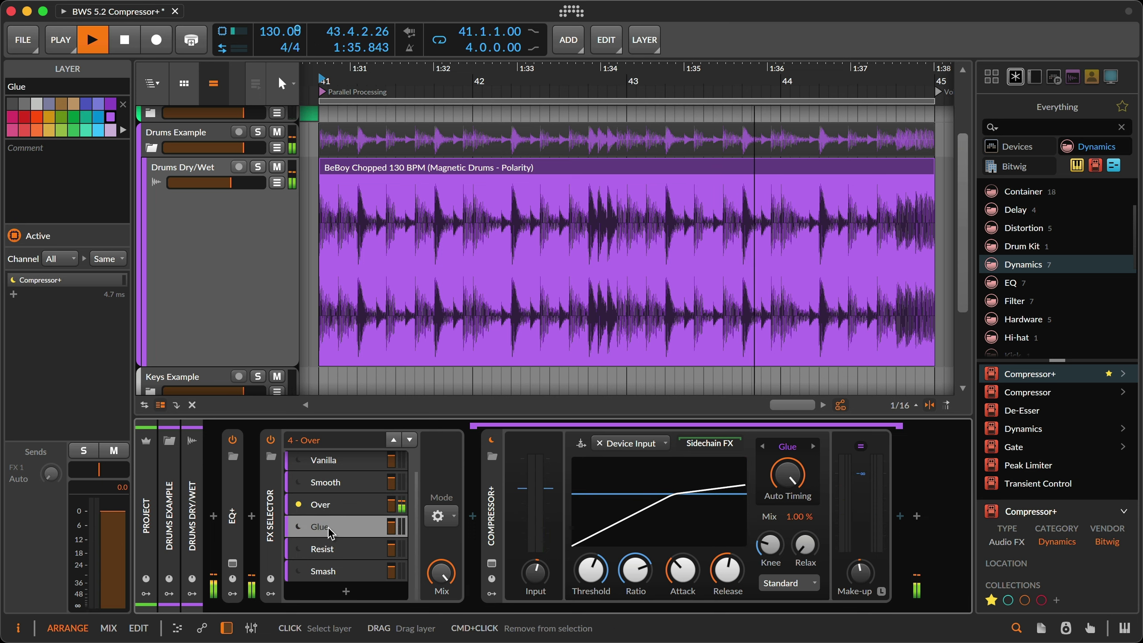
click(326, 530)
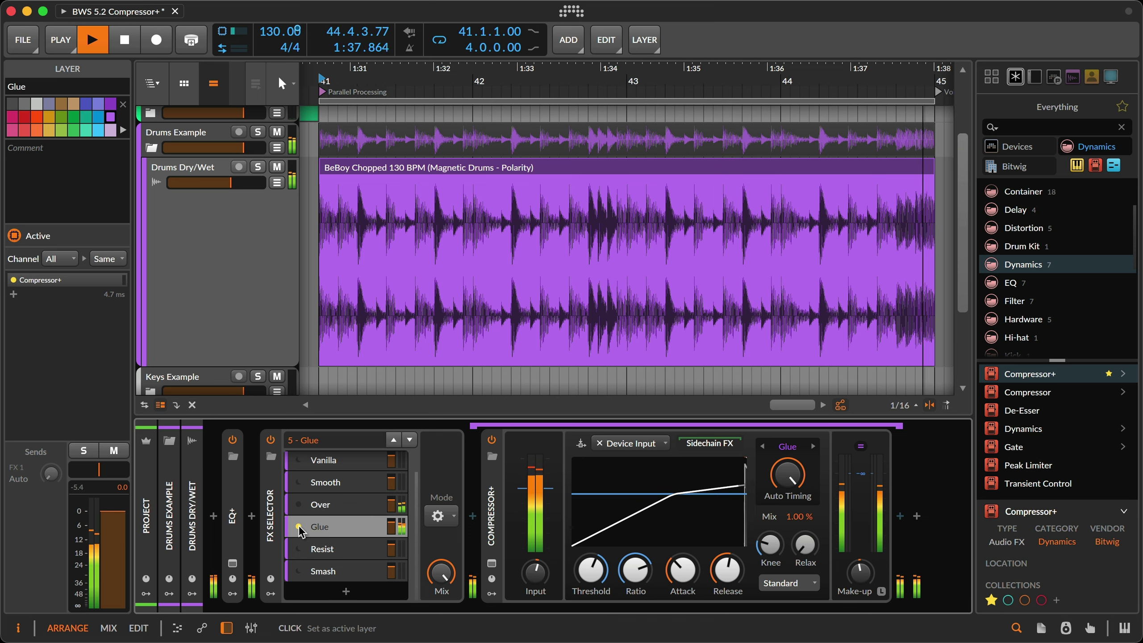
click(298, 549)
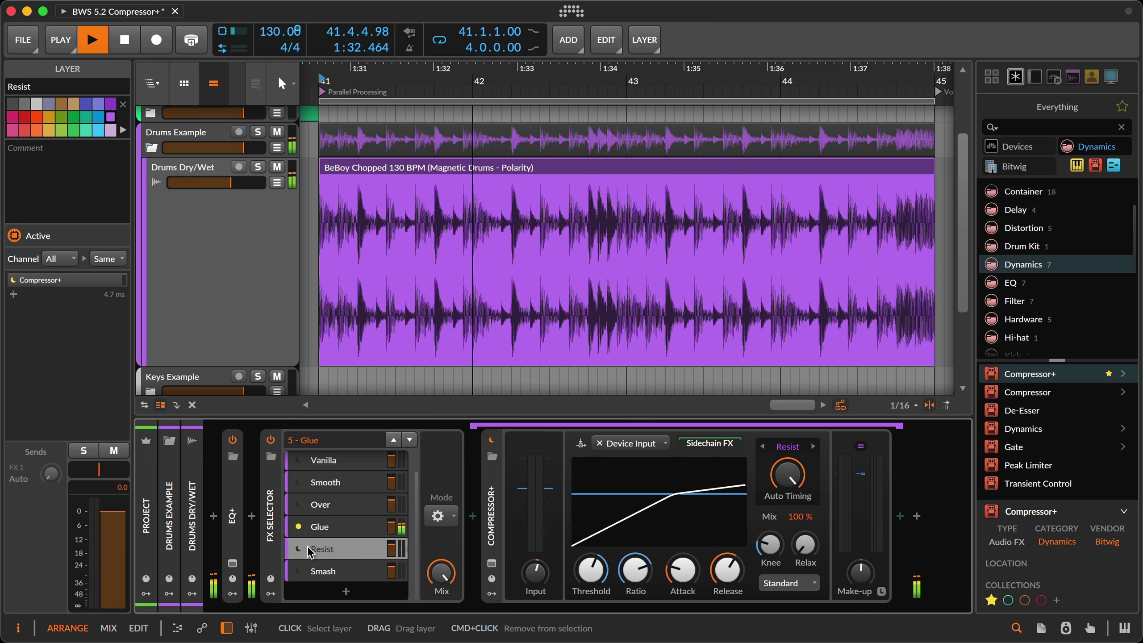
click(315, 549)
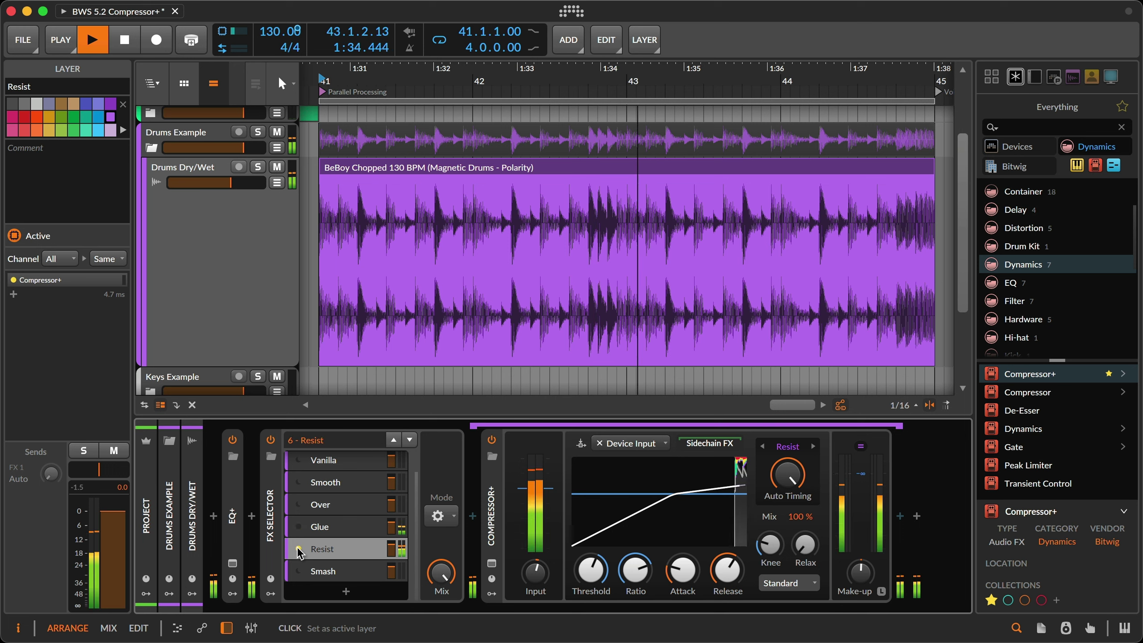
click(320, 572)
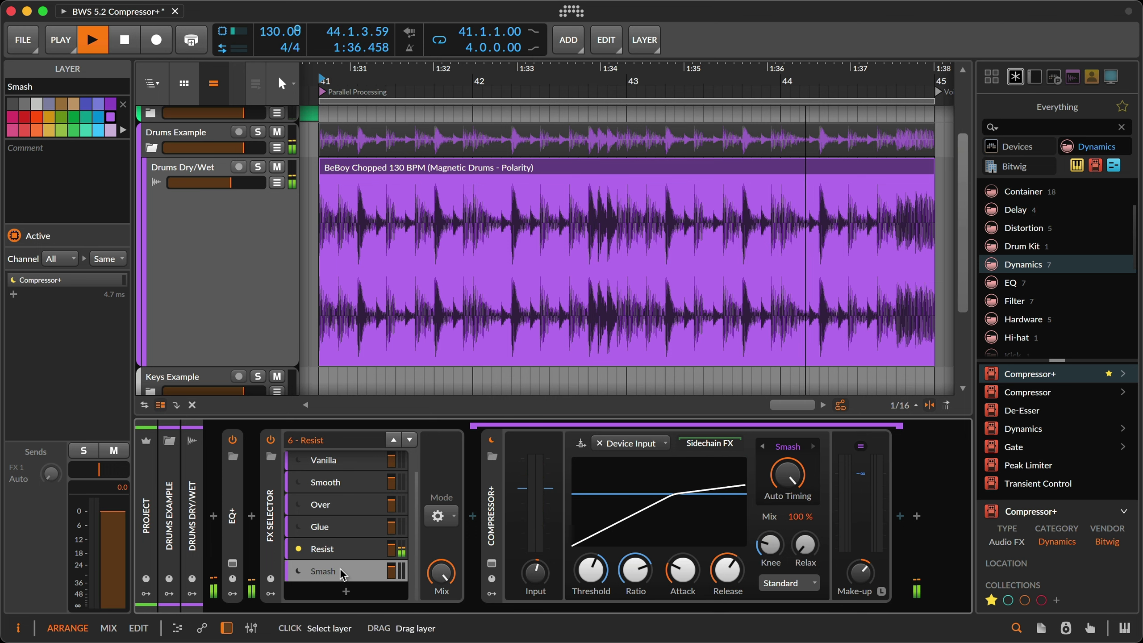
click(297, 571)
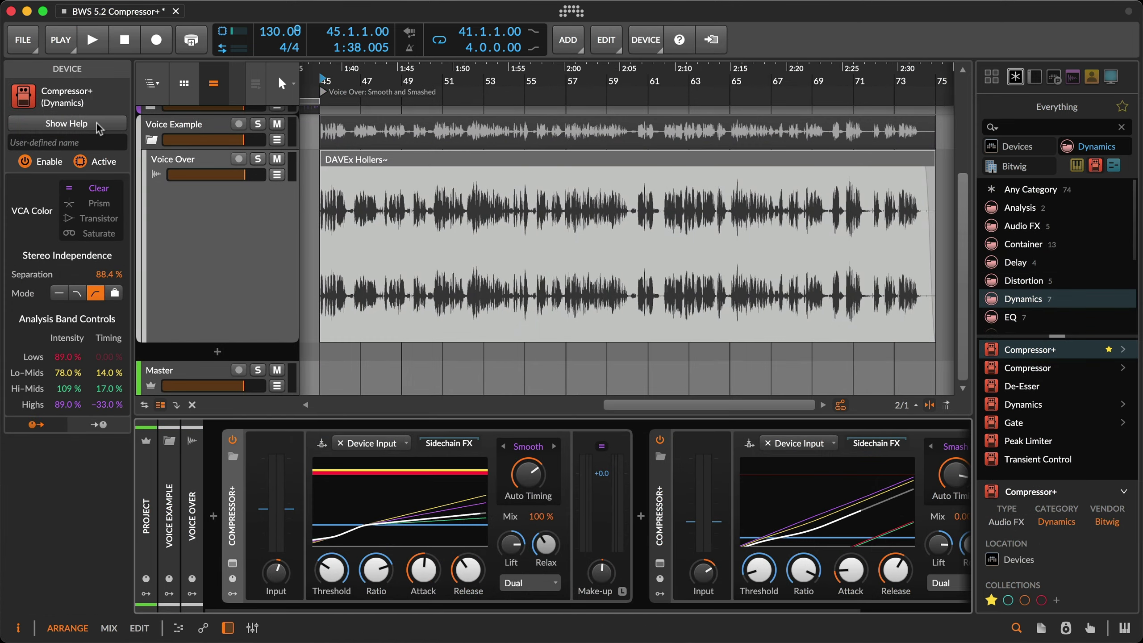
Open the help view for the first Compressor+ on the Voice Over track and set its VCA Color to Saturate.
click(67, 123)
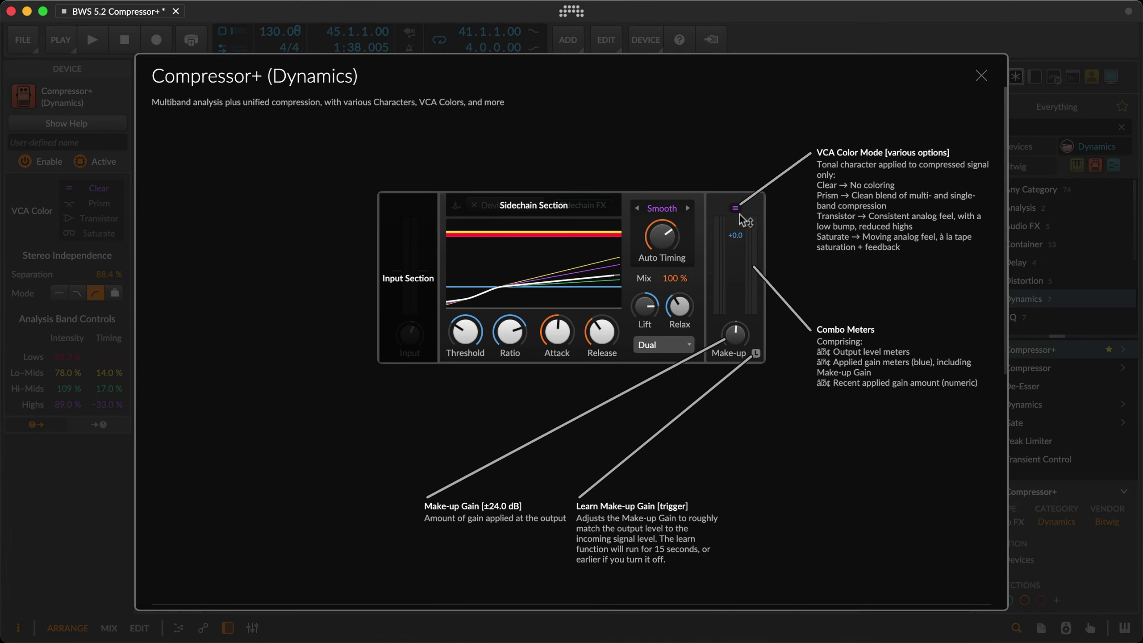
click(735, 207)
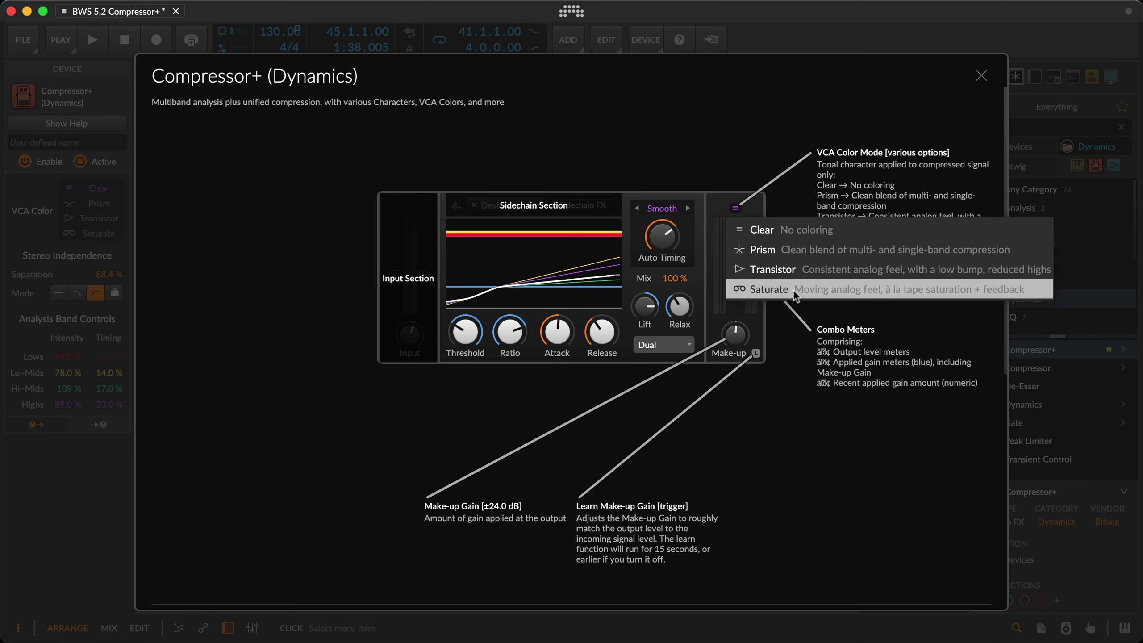
click(782, 354)
scroll(781, 353, down, 10)
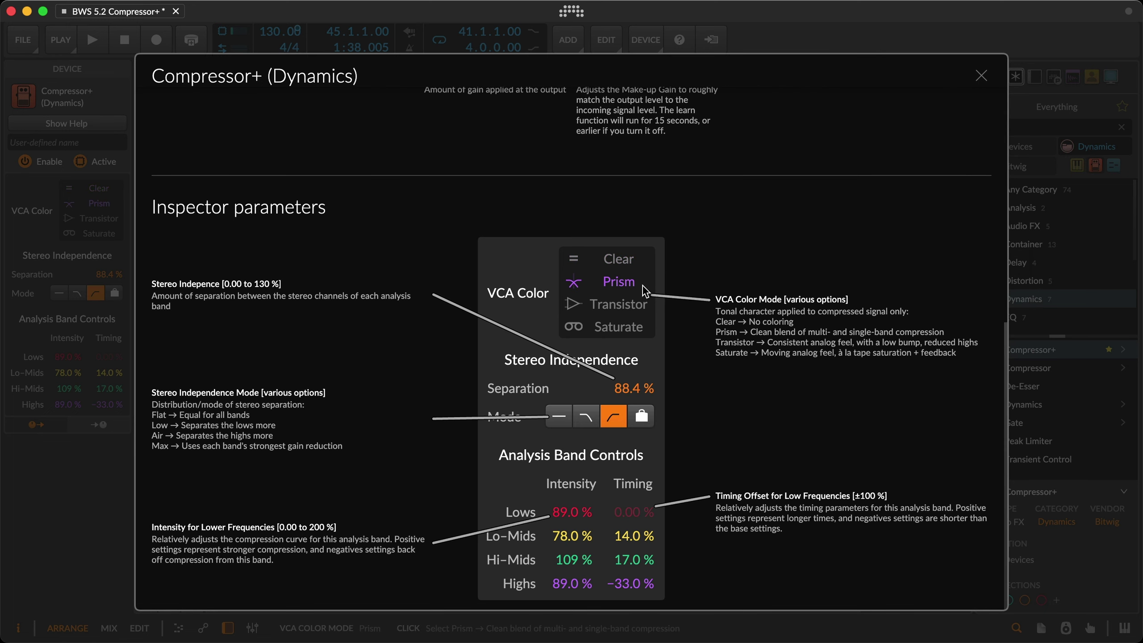
click(647, 327)
Try the Flat, Low, Air and Max Stereo Independence modes, then set Low mode with 79.2 % Separation and close the help.
click(557, 417)
click(586, 417)
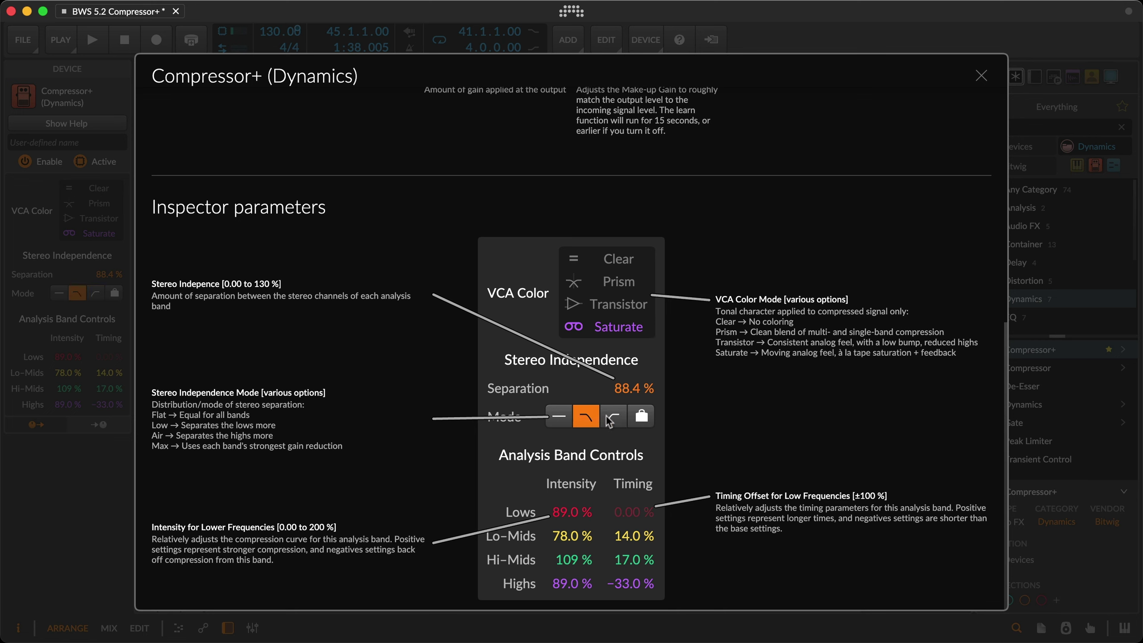
click(616, 419)
click(639, 419)
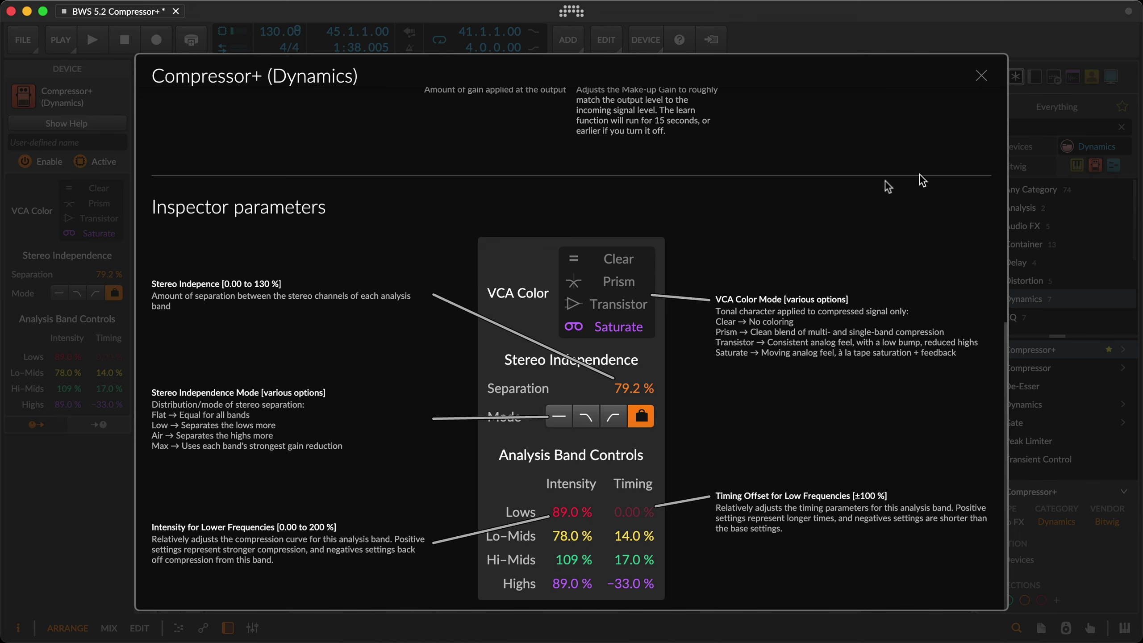
click(586, 417)
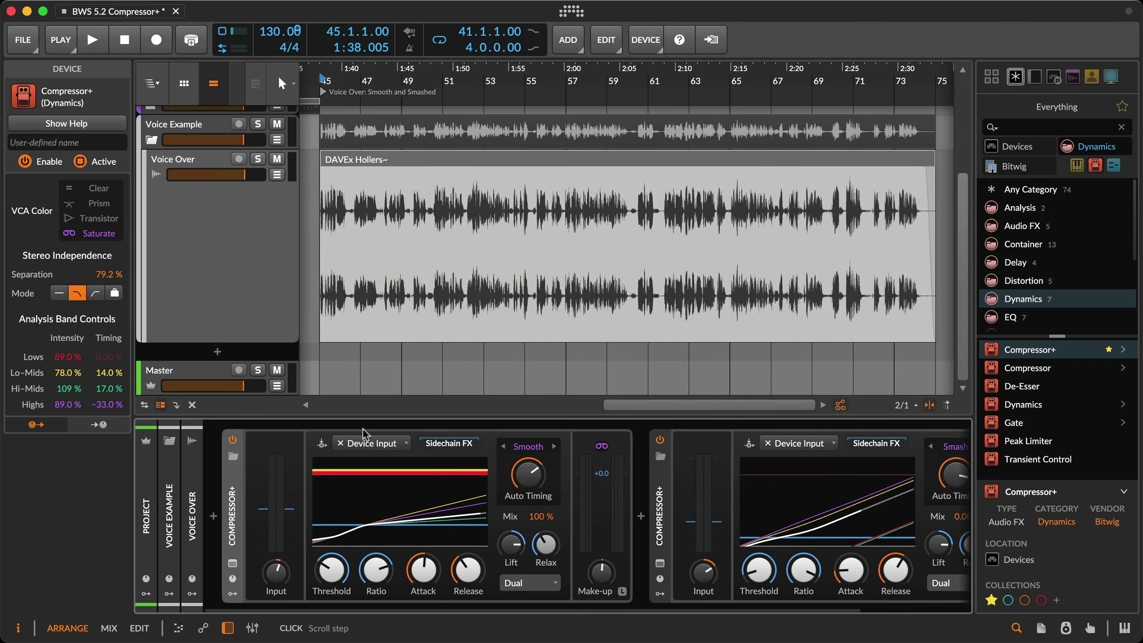
click(374, 445)
click(391, 450)
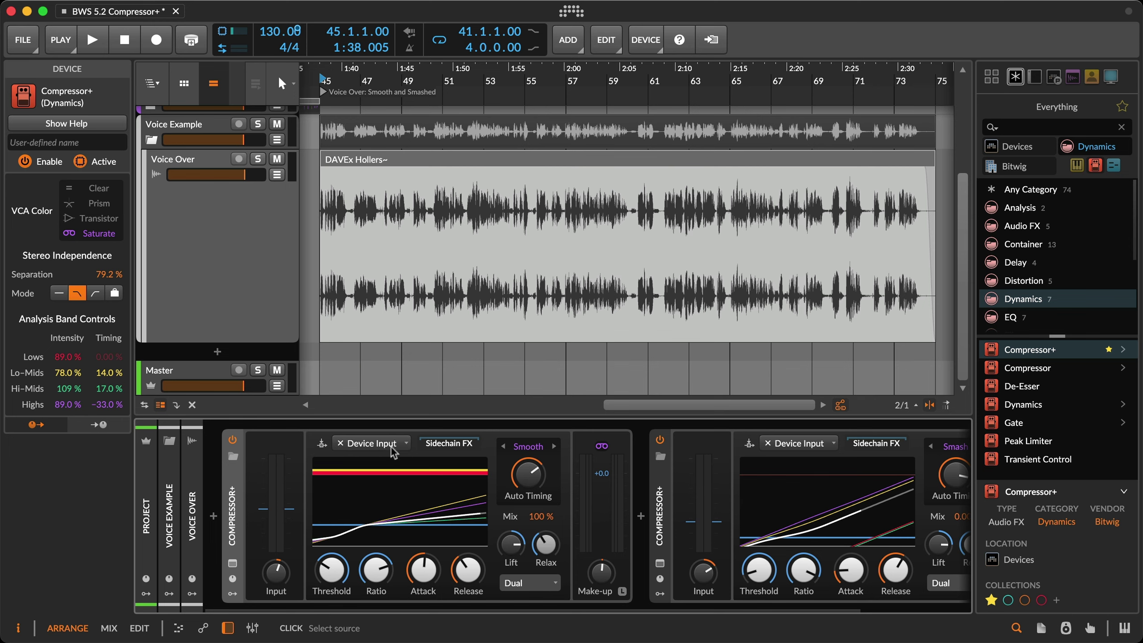
click(452, 443)
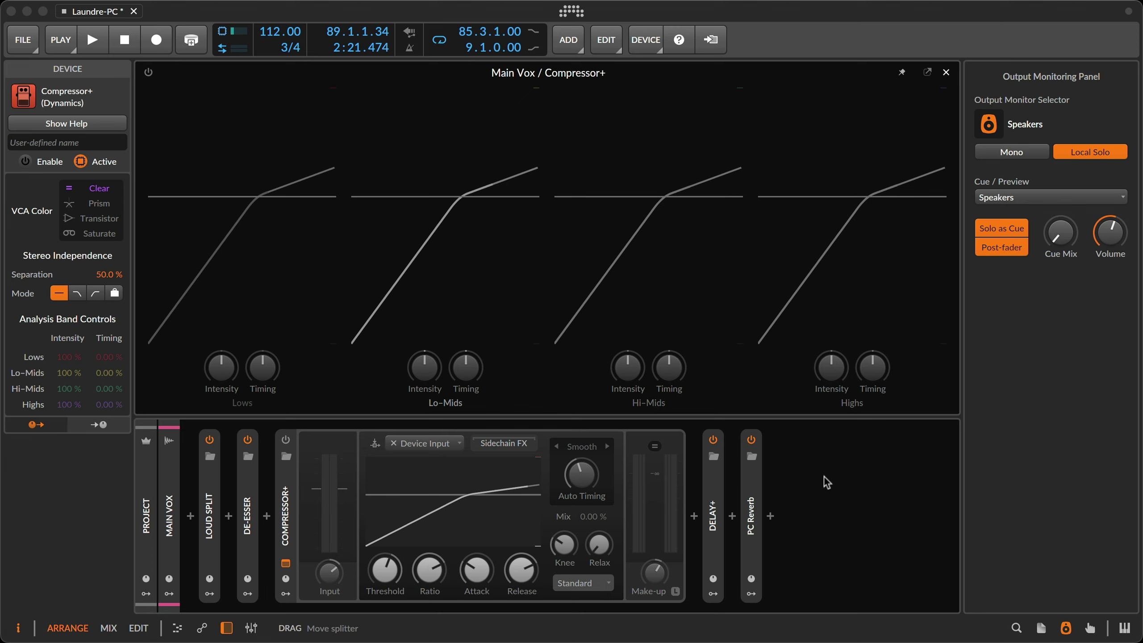
Start playback of the Laundre-PC project and set the Cue Mix to 100 %.
click(826, 478)
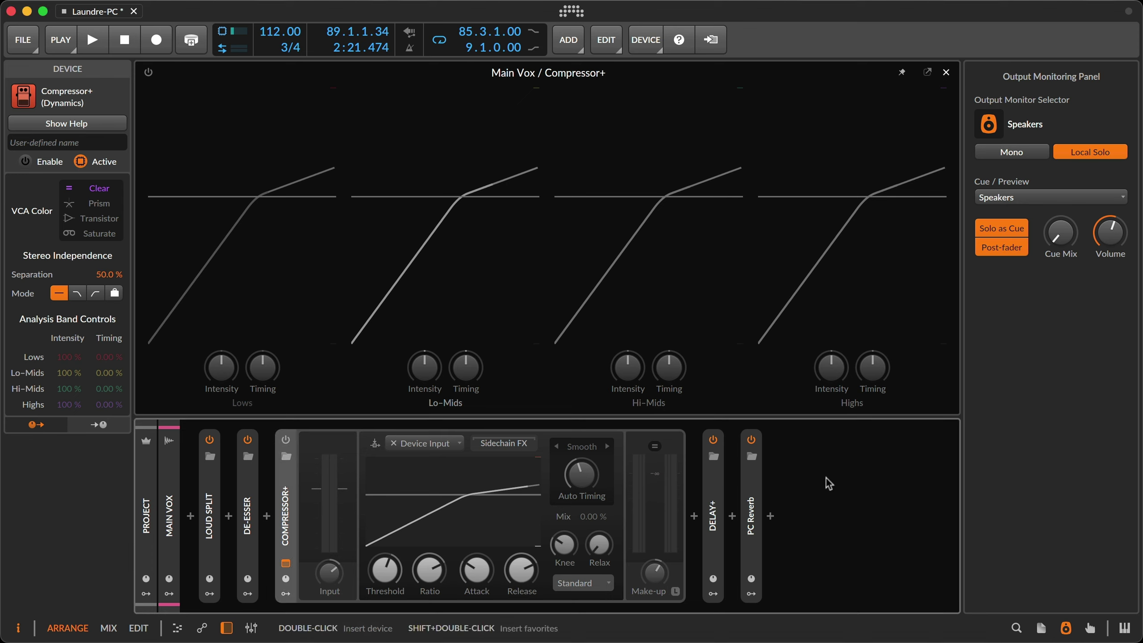
key(space)
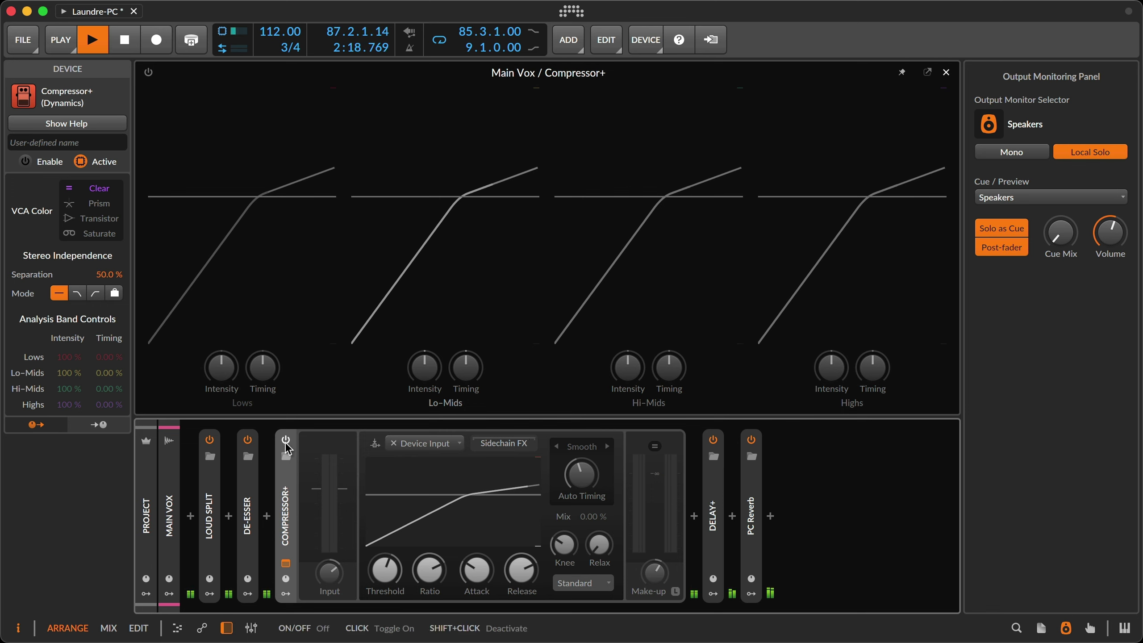
mouse_move(1062, 231)
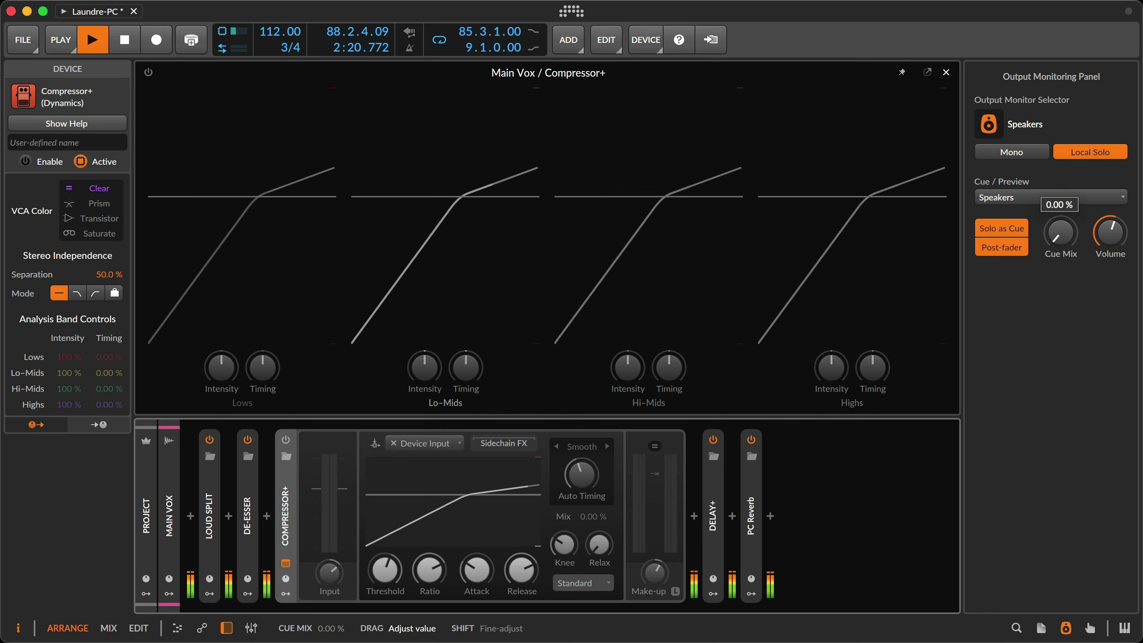
mouse_move(1061, 232)
mouse_down()
mouse_move(1061, 160)
mouse_move(1065, 233)
mouse_up()
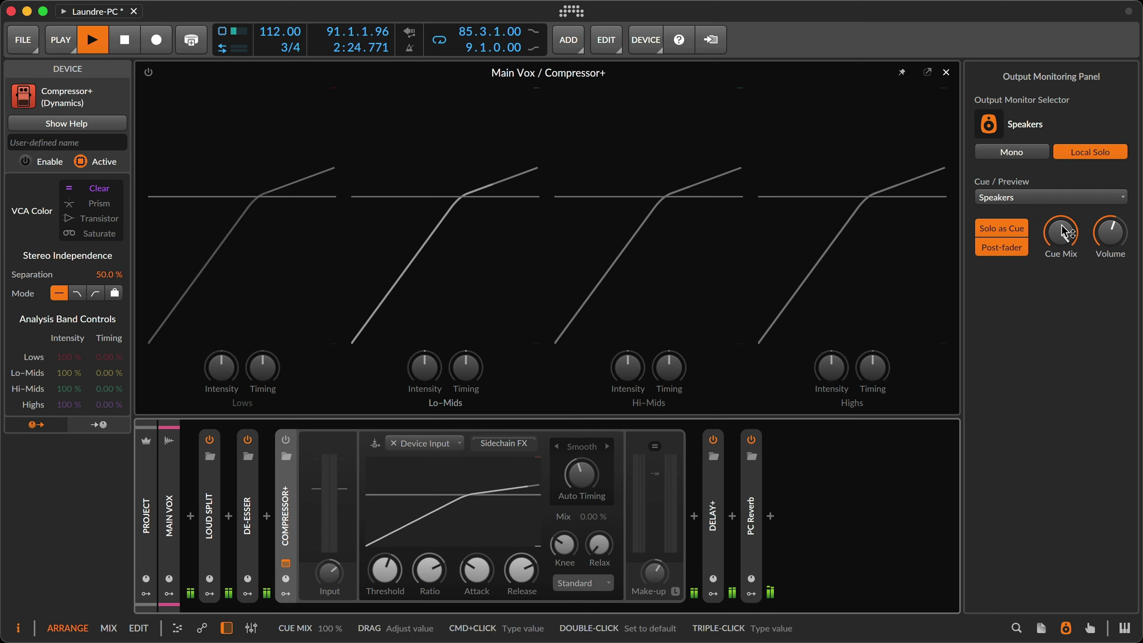
Enable the Main Vox Compressor+ and set its Mix to 100 %.
click(286, 439)
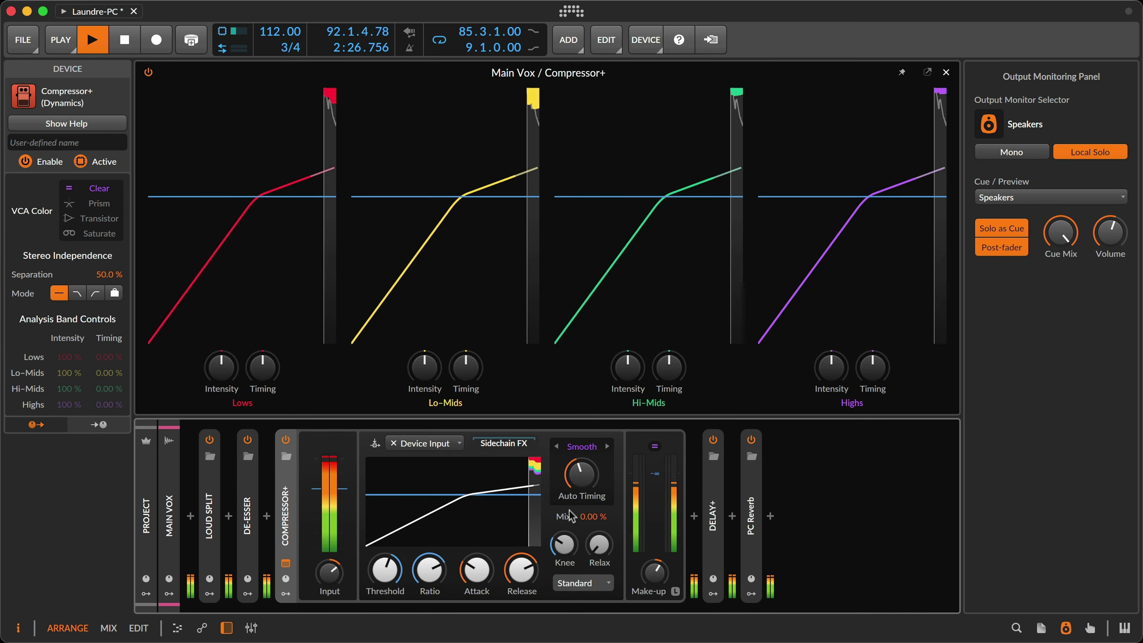
drag(572, 516, 571, 403)
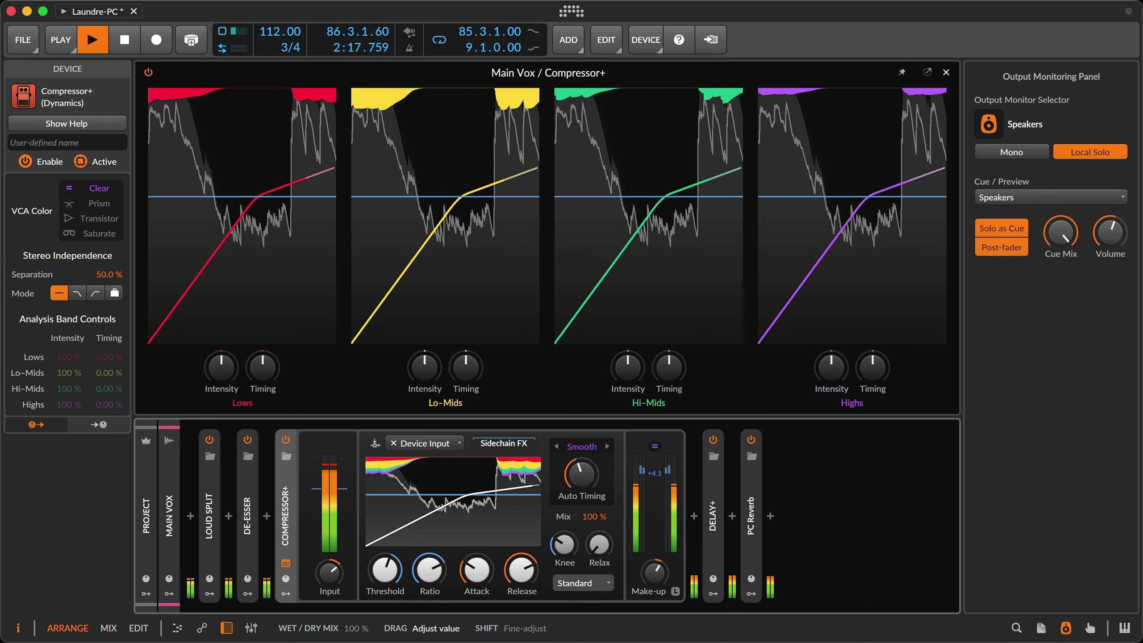
Change the Main Vox Compressor+ VCA Color through Prism and Transistor to Saturate, and set Auto Timing to about 58.5 %.
click(656, 447)
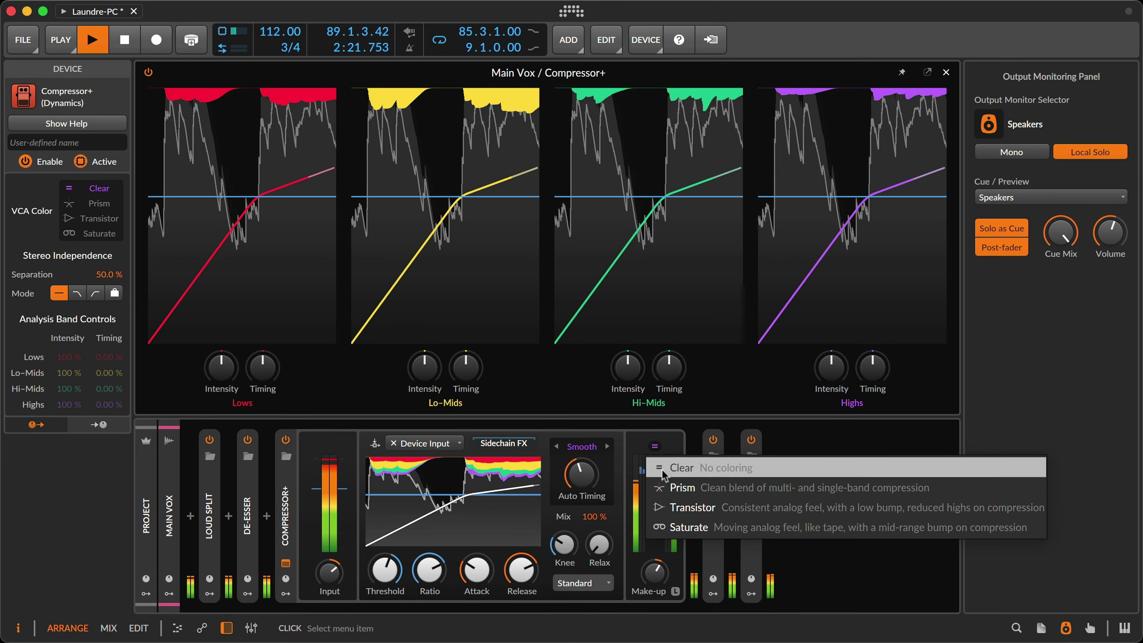
click(671, 489)
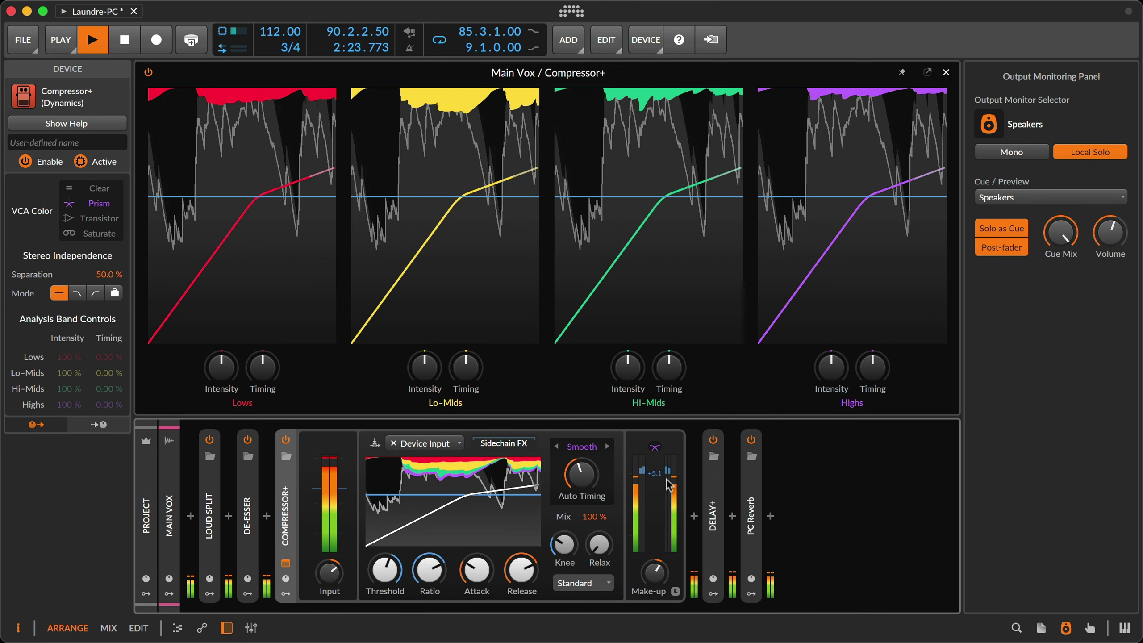
click(654, 448)
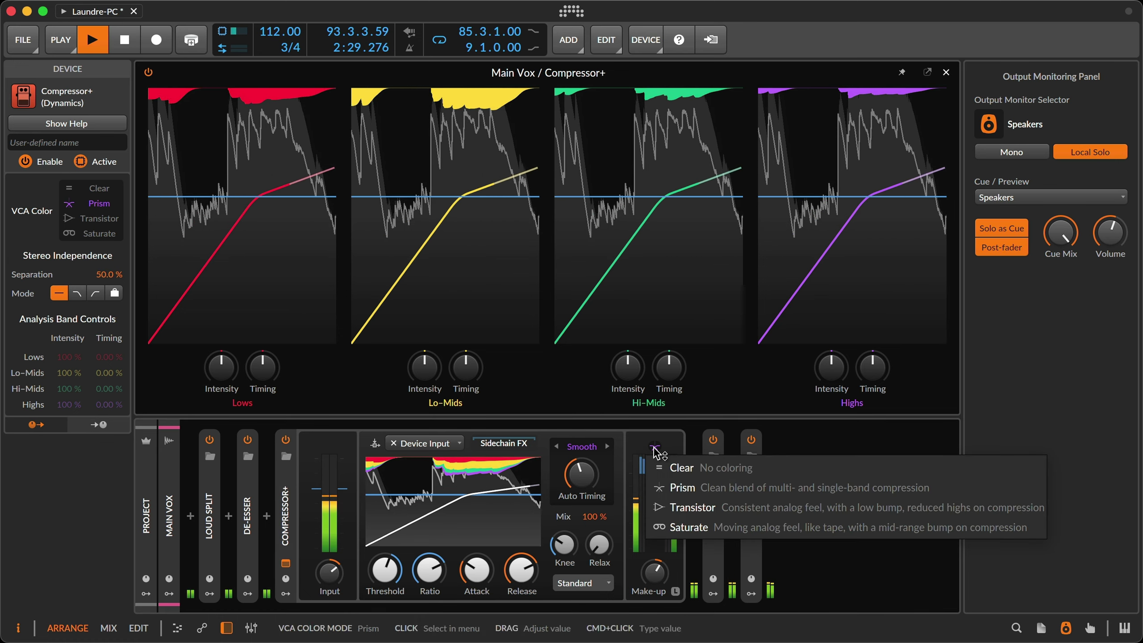
click(669, 507)
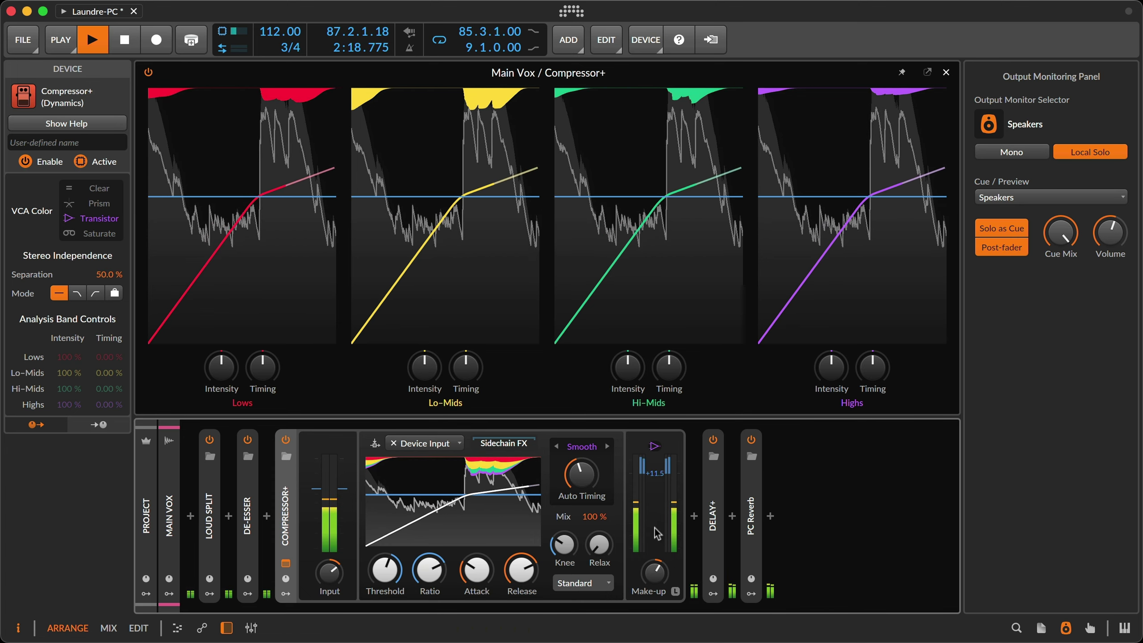
drag(581, 473, 581, 465)
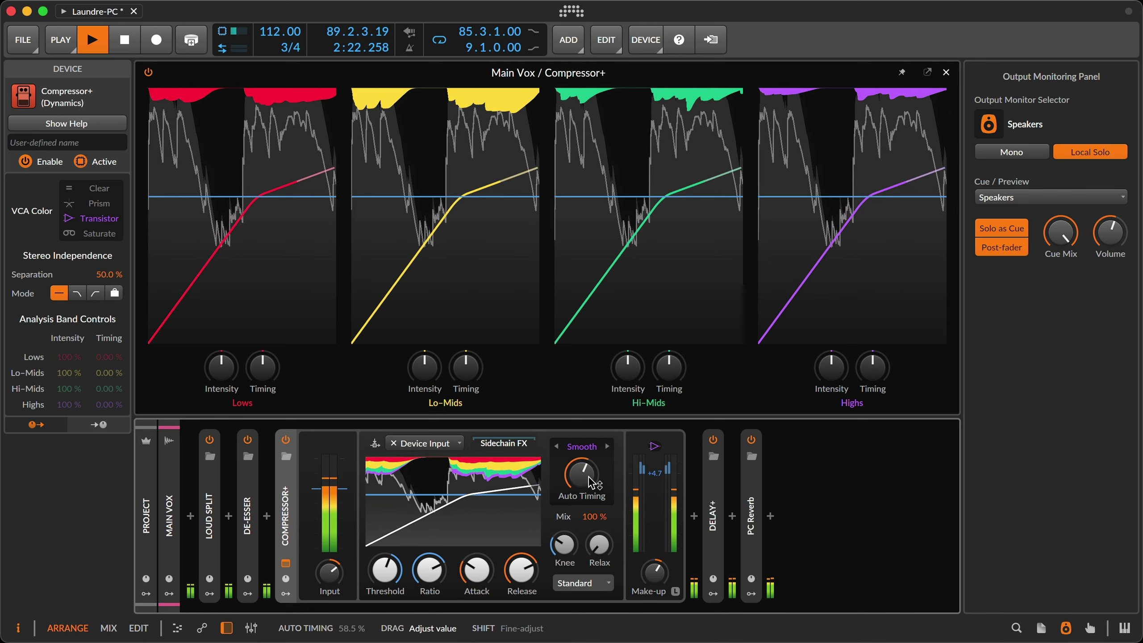
click(655, 446)
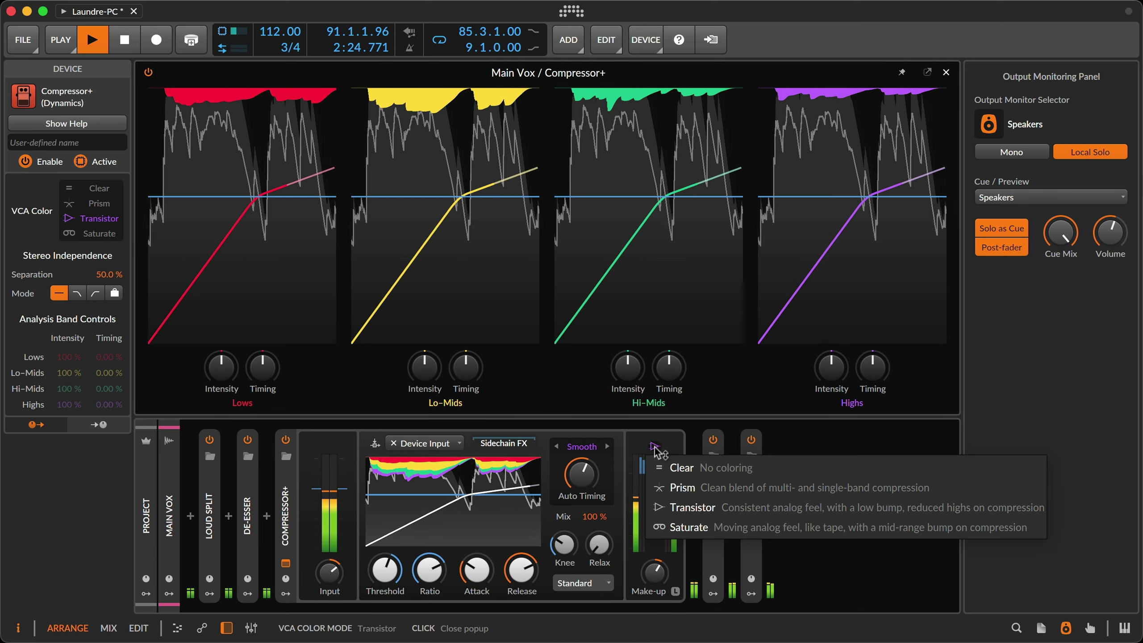
click(674, 532)
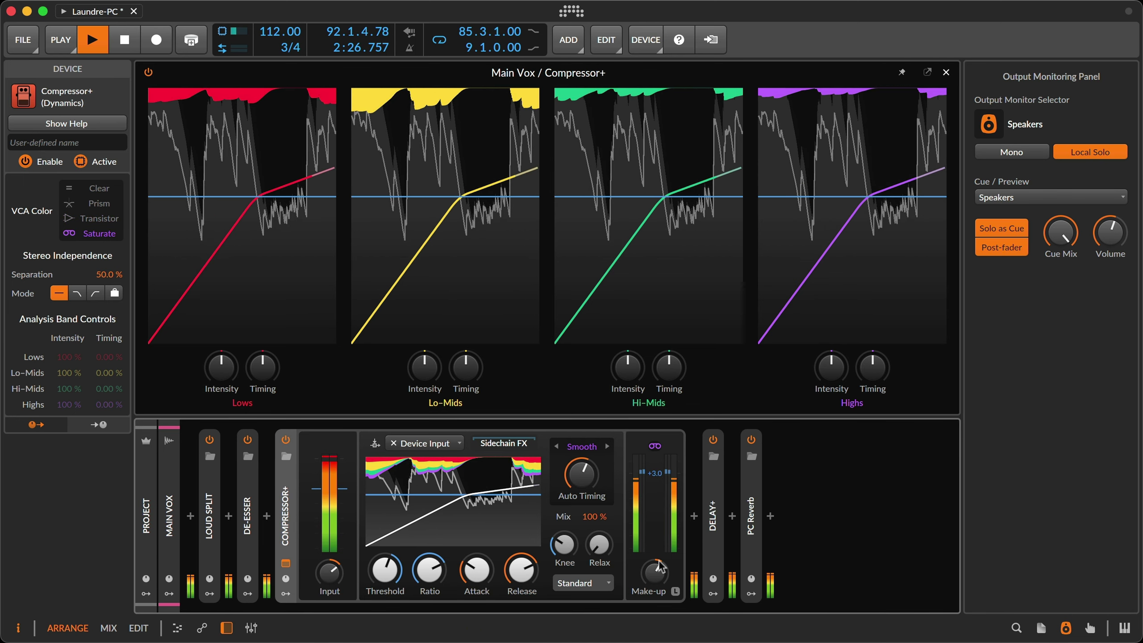